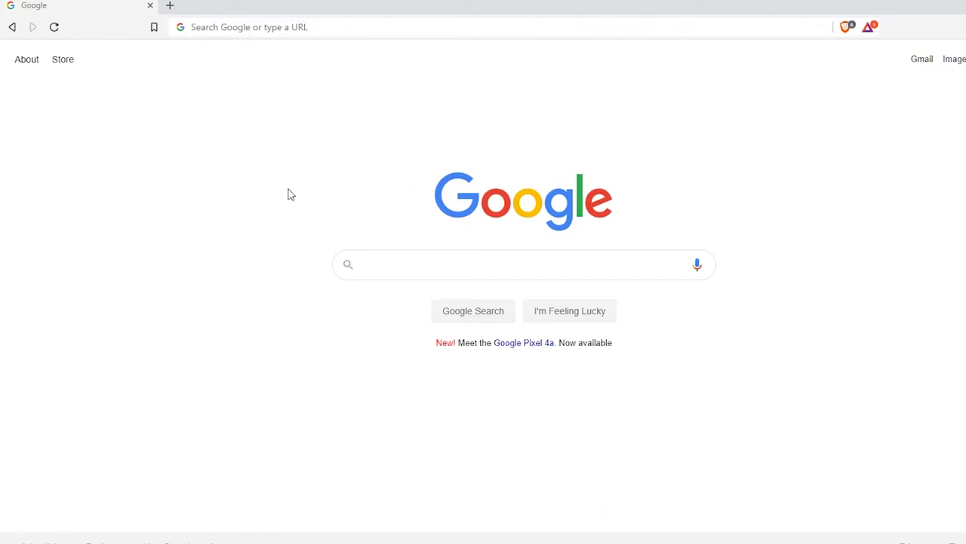
- Enter smartland.com/commercial-contractors as the web address in Brave
{"action": "key", "text": "ctrl+l"}
{"action": "type", "text": "smartland"}
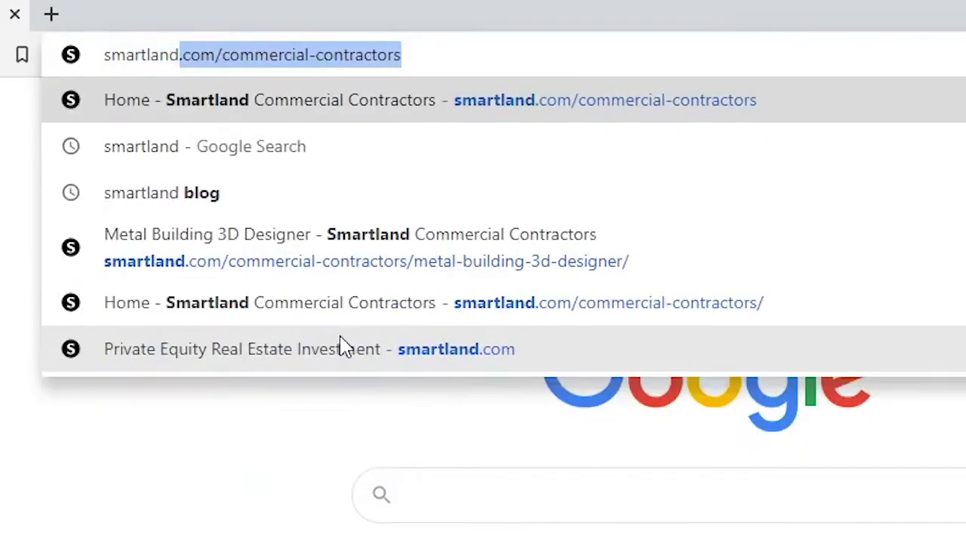
{"action": "type", "text": ".com/commercia"}
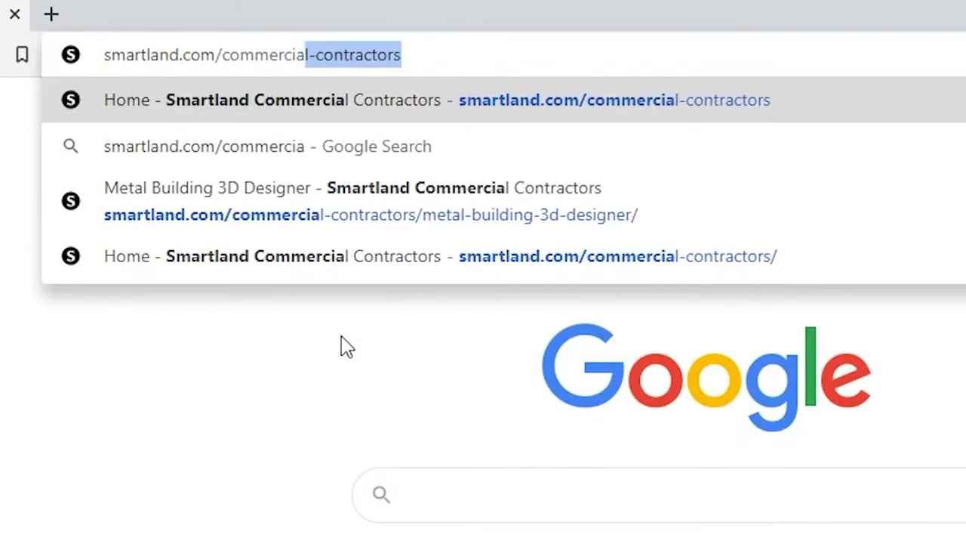
{"action": "type", "text": "l-contractors"}
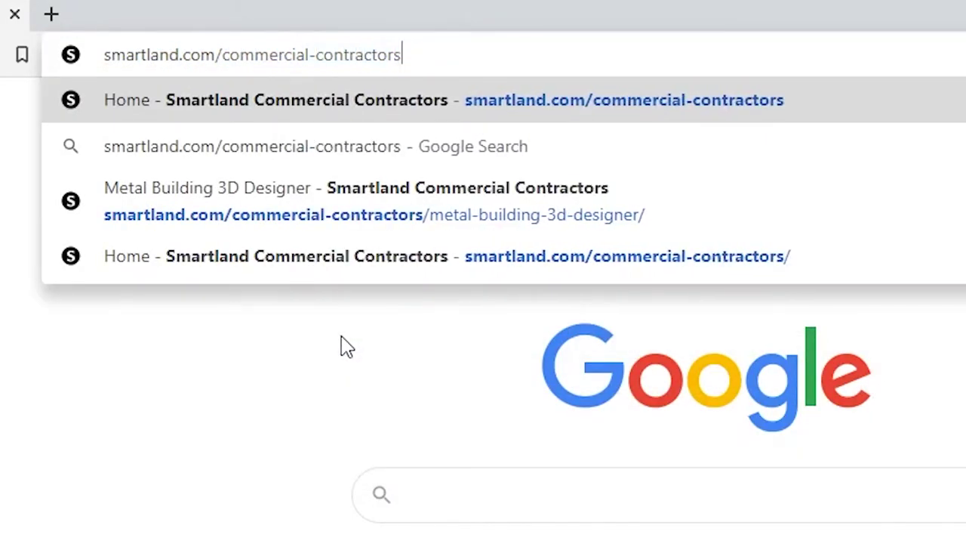
- Load the commercial contractors page and launch the Metal Building 3D Designer
{"action": "key", "text": "Return"}
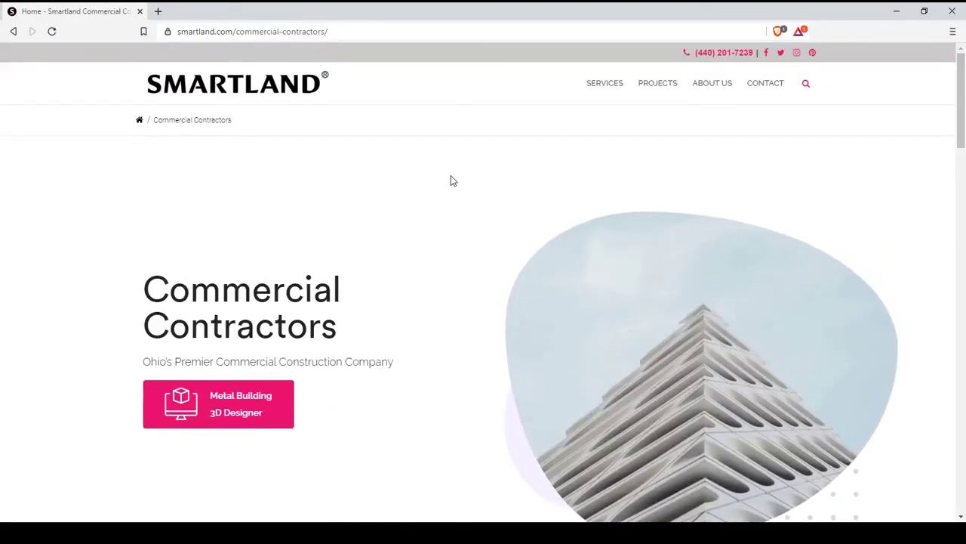
{"action": "scroll", "coordinate": [450, 180], "scroll_direction": "down", "scroll_amount": 1}
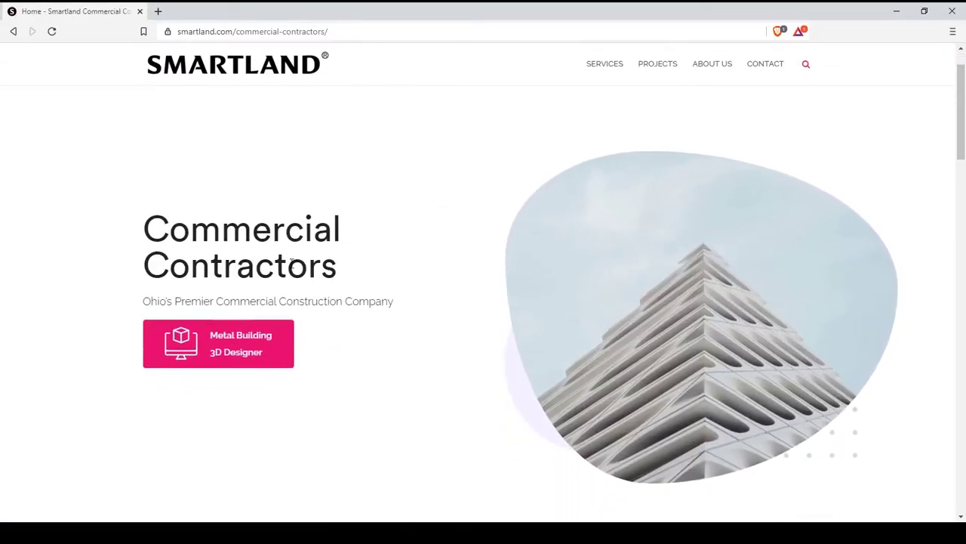
{"action": "left_click", "coordinate": [244, 366]}
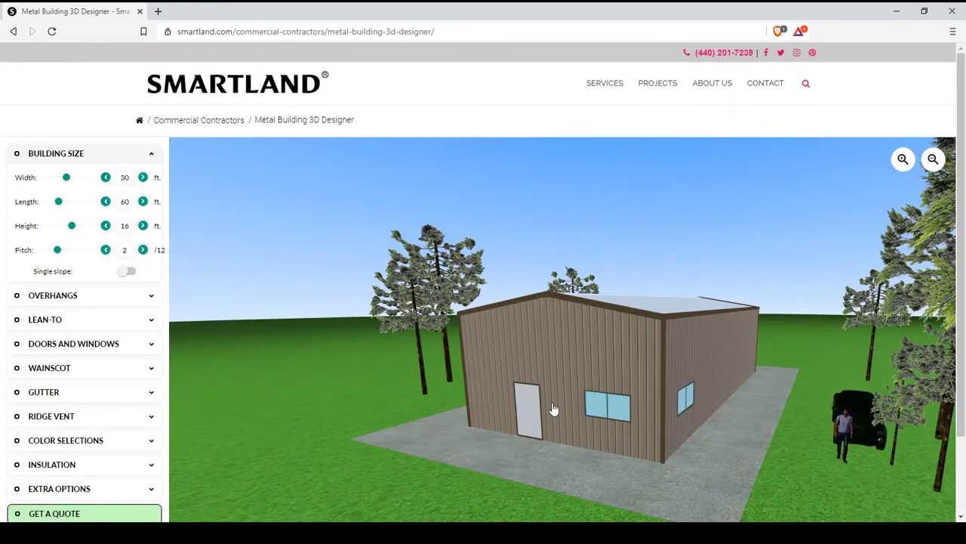
- Zoom in and out to inspect the building and truck in the scene
{"action": "scroll", "coordinate": [585, 467], "scroll_direction": "down", "scroll_amount": 2}
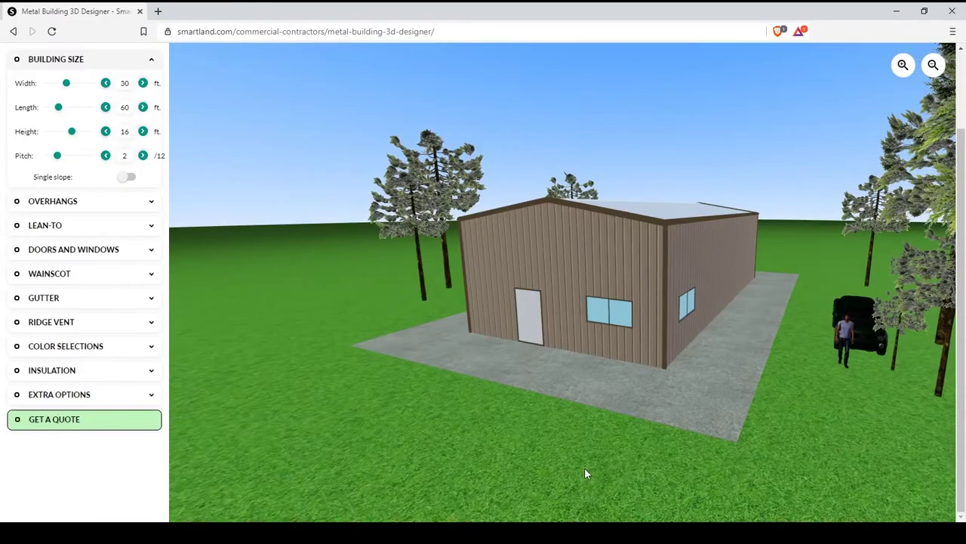
{"action": "left_click_drag", "start_coordinate": [584, 467], "coordinate": [531, 442]}
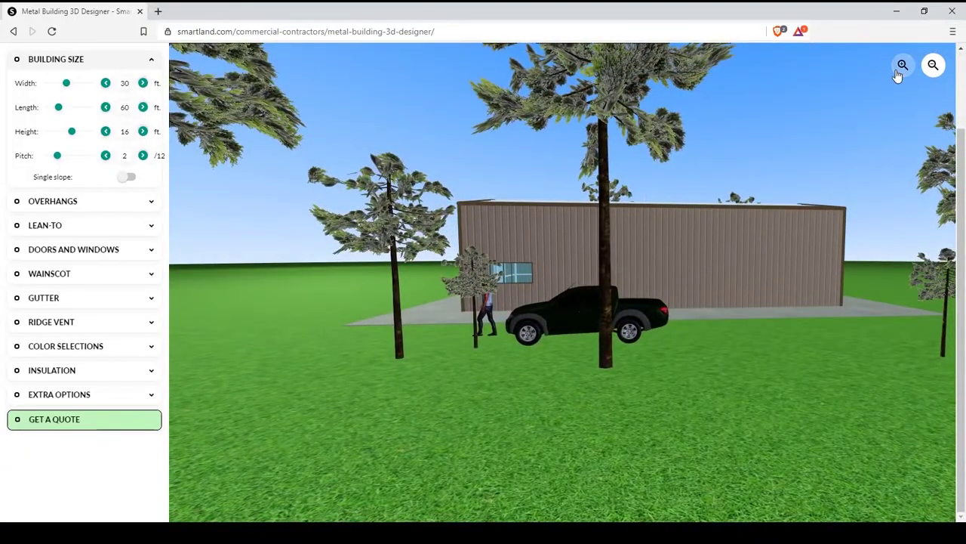
{"action": "left_click", "coordinate": [901, 67]}
{"action": "left_click", "coordinate": [934, 67]}
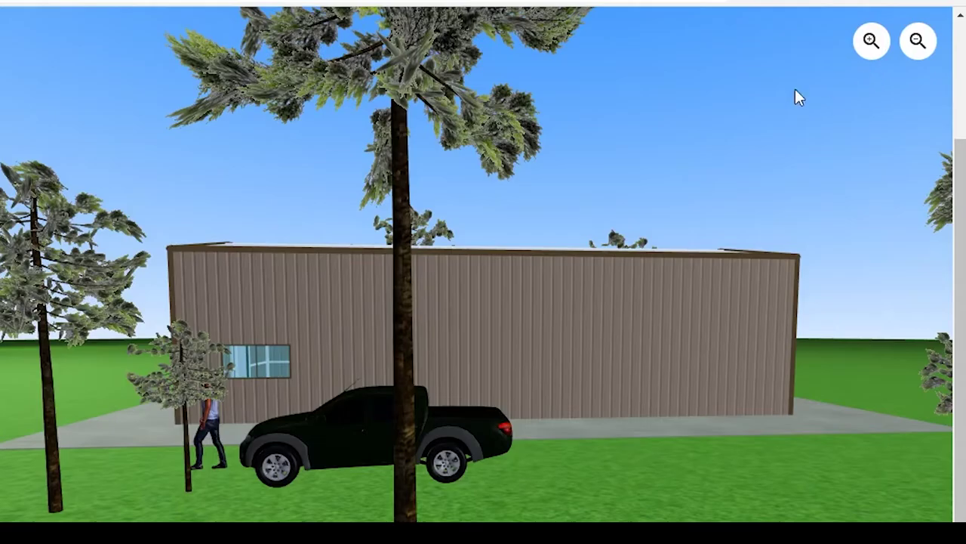
{"action": "scroll", "coordinate": [482, 359], "scroll_direction": "up", "scroll_amount": 5}
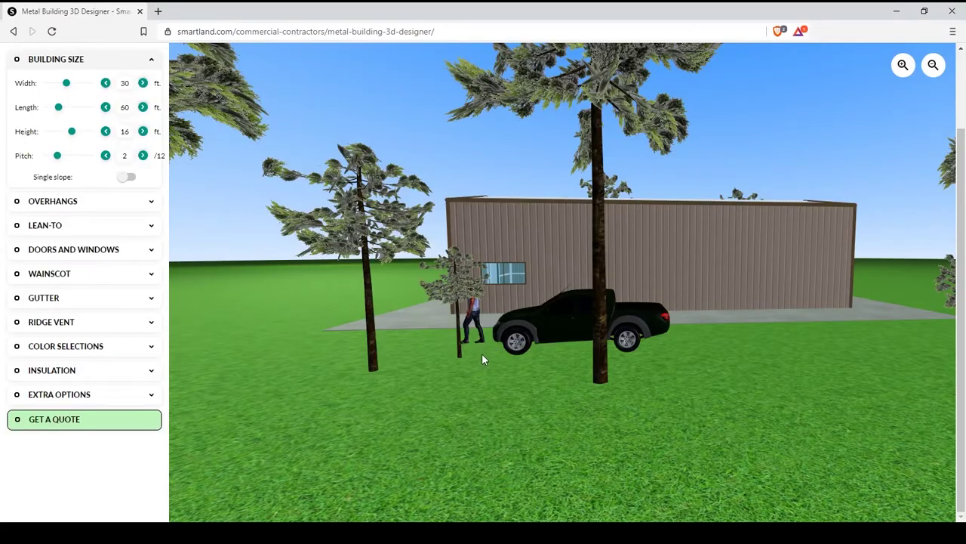
{"action": "scroll", "coordinate": [483, 360], "scroll_direction": "down", "scroll_amount": 5}
{"action": "scroll", "coordinate": [486, 362], "scroll_direction": "down", "scroll_amount": 1}
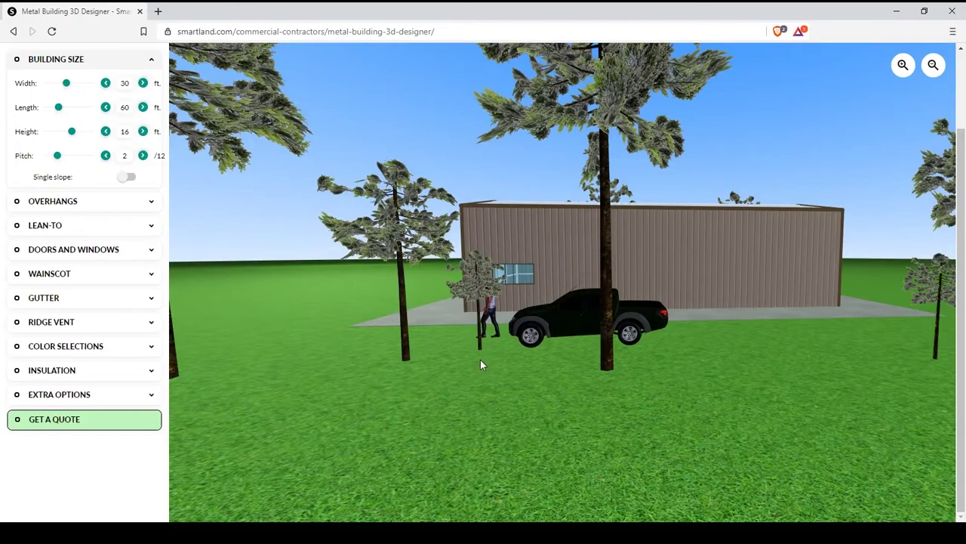
- Reposition the person figure and truck on the lawn beside the building
{"action": "left_click_drag", "start_coordinate": [352, 315], "coordinate": [311, 316]}
{"action": "left_click_drag", "start_coordinate": [561, 327], "coordinate": [462, 320]}
{"action": "left_click_drag", "start_coordinate": [333, 379], "coordinate": [399, 381]}
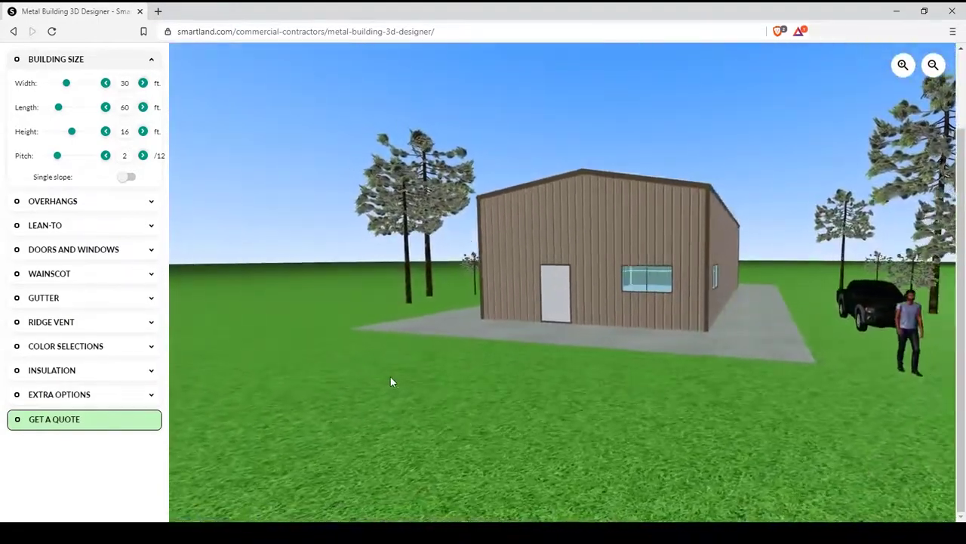
{"action": "left_click_drag", "start_coordinate": [893, 321], "coordinate": [670, 320]}
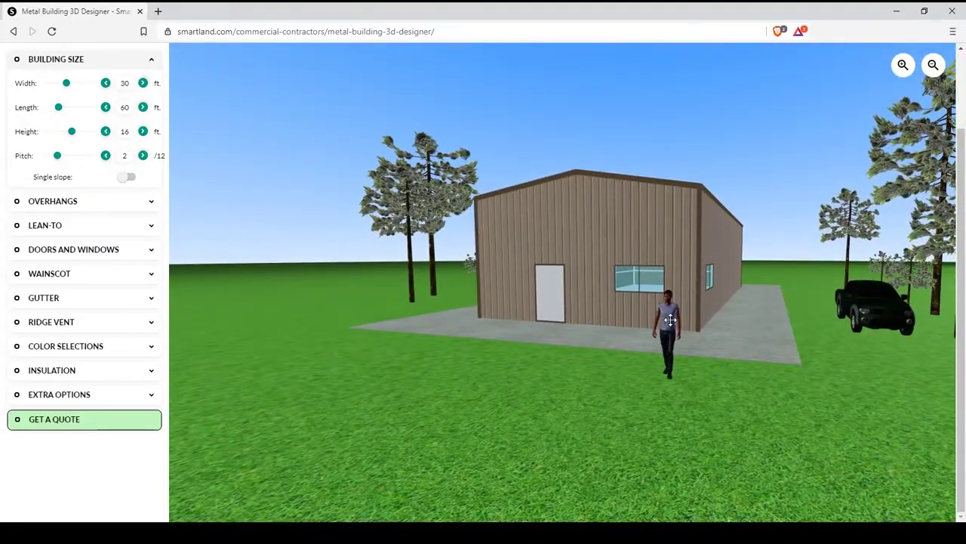
{"action": "left_click_drag", "start_coordinate": [873, 371], "coordinate": [887, 370]}
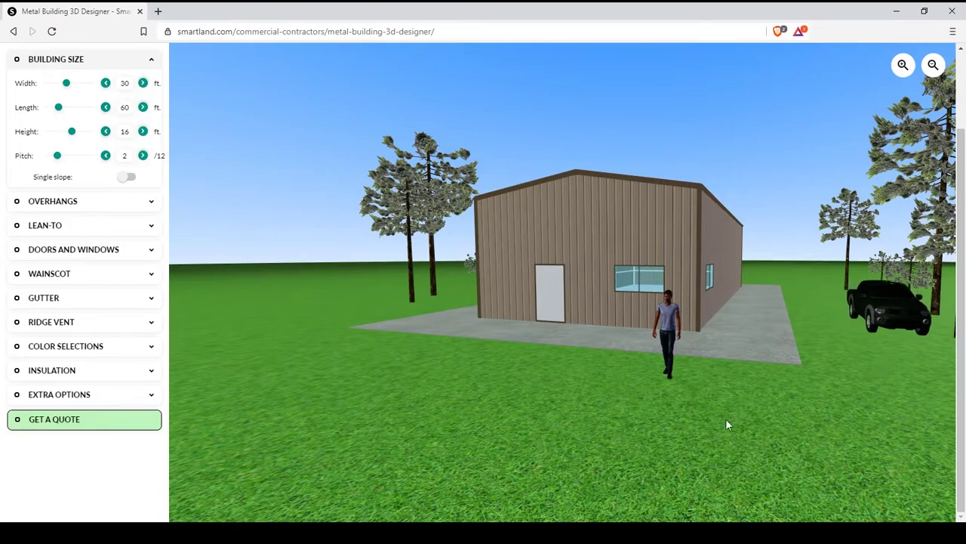
{"action": "left_click_drag", "start_coordinate": [727, 425], "coordinate": [529, 393]}
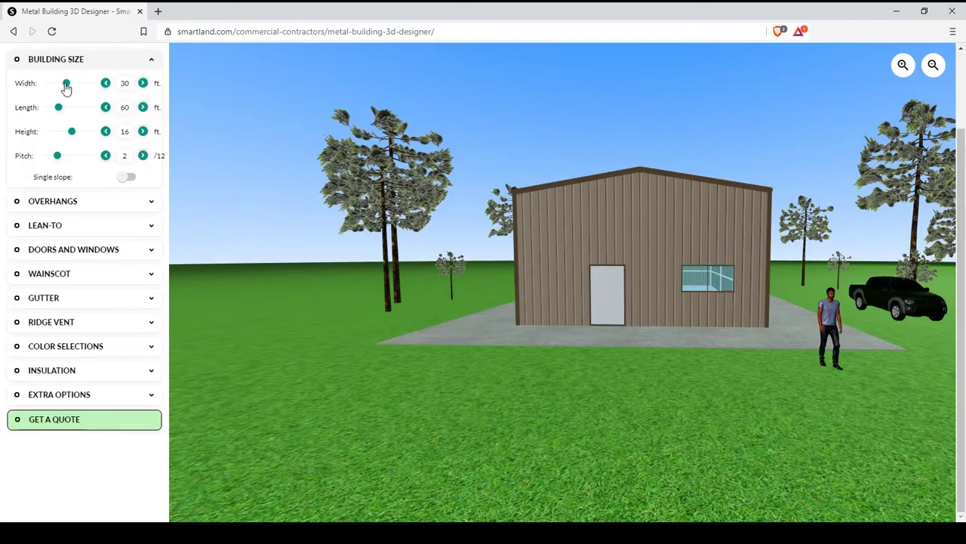
- Make the building 42 ft wide, 68 ft long and 18 ft high
{"action": "left_click_drag", "start_coordinate": [66, 87], "coordinate": [78, 89]}
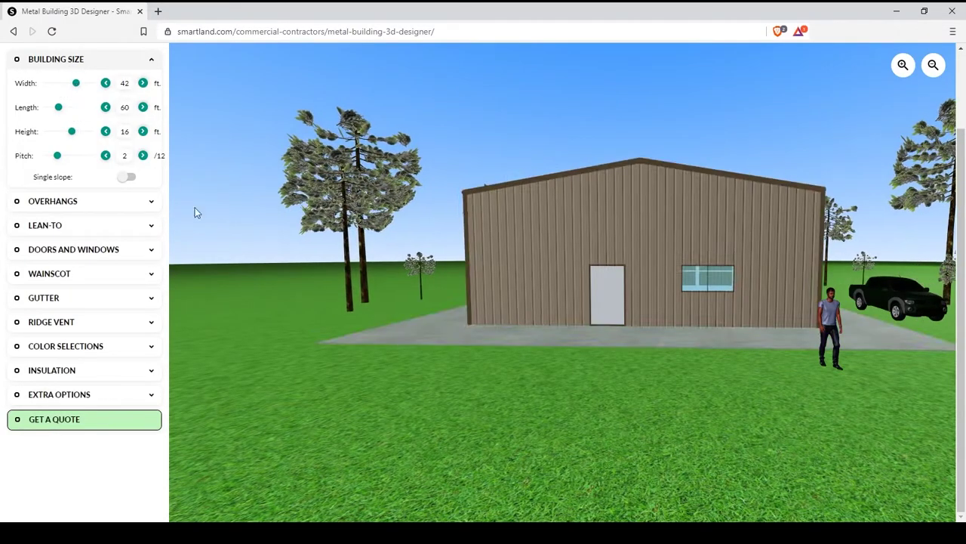
{"action": "left_click_drag", "start_coordinate": [195, 212], "coordinate": [339, 231]}
{"action": "left_click_drag", "start_coordinate": [58, 107], "coordinate": [62, 110]}
{"action": "left_click_drag", "start_coordinate": [483, 302], "coordinate": [370, 314]}
{"action": "left_click_drag", "start_coordinate": [71, 132], "coordinate": [77, 136]}
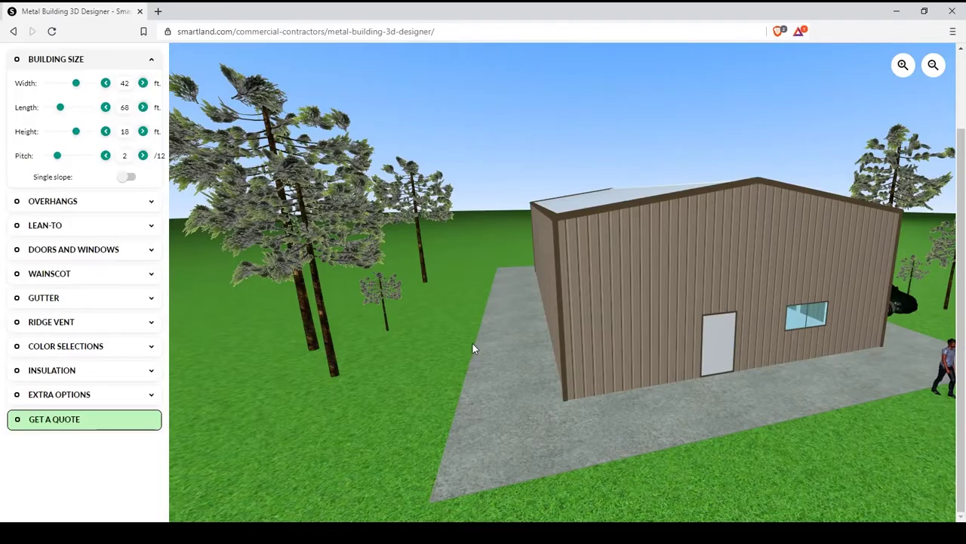
{"action": "left_click_drag", "start_coordinate": [472, 347], "coordinate": [633, 332]}
- Set a 4/12 roof pitch, keeping the gable roof after trying single slope
{"action": "left_click_drag", "start_coordinate": [57, 155], "coordinate": [78, 159]}
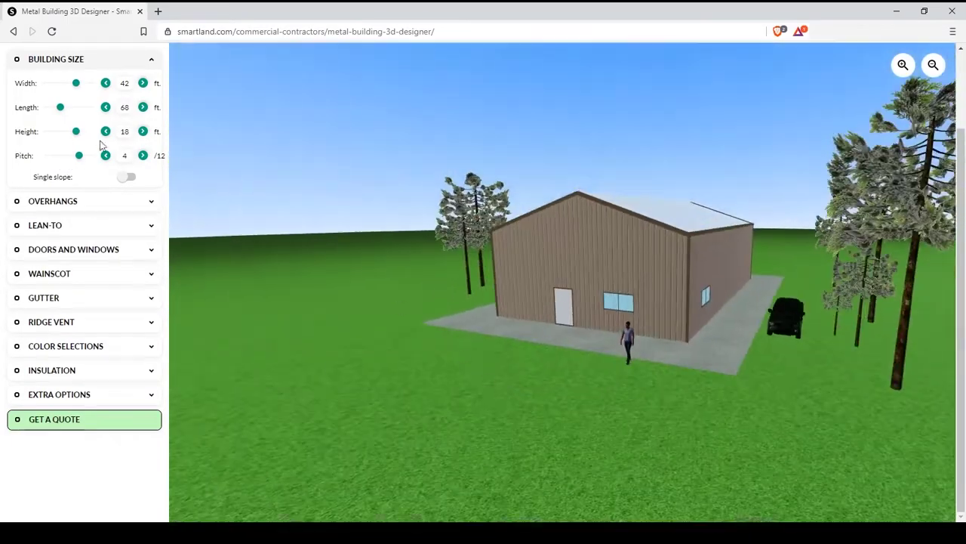
{"action": "left_click", "coordinate": [128, 179]}
{"action": "left_click", "coordinate": [129, 179]}
{"action": "left_click", "coordinate": [114, 87]}
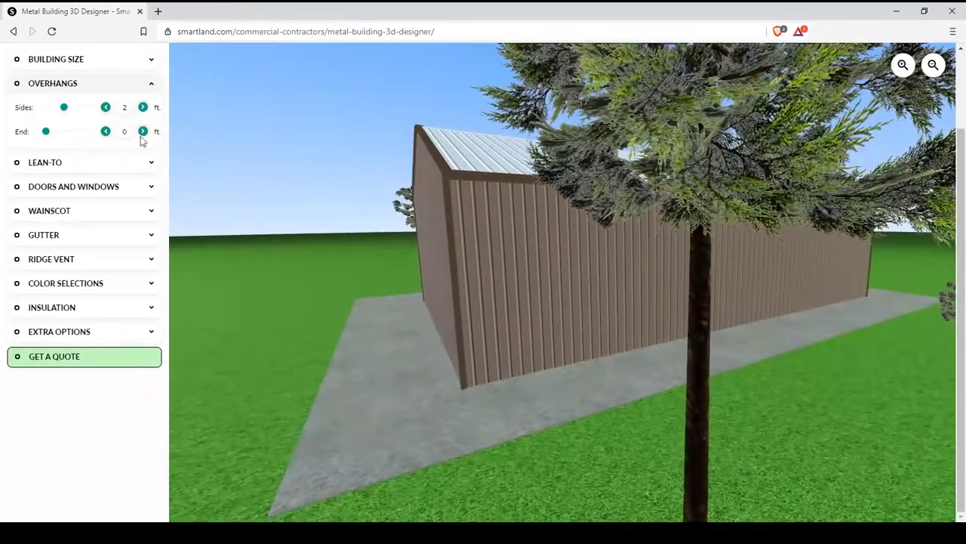
- Set the end overhangs to 2 ft and expand the Lean-To section
{"action": "left_click", "coordinate": [143, 132]}
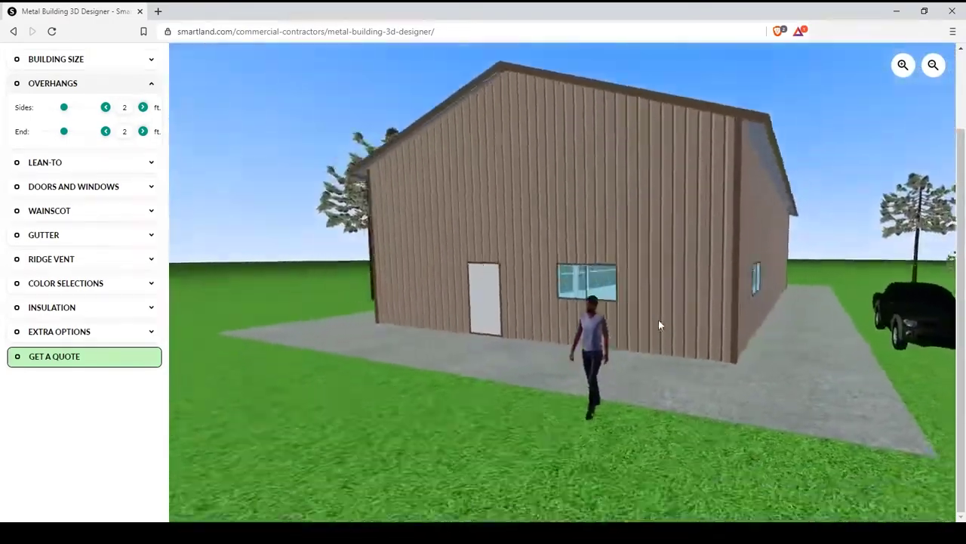
{"action": "left_click", "coordinate": [113, 163]}
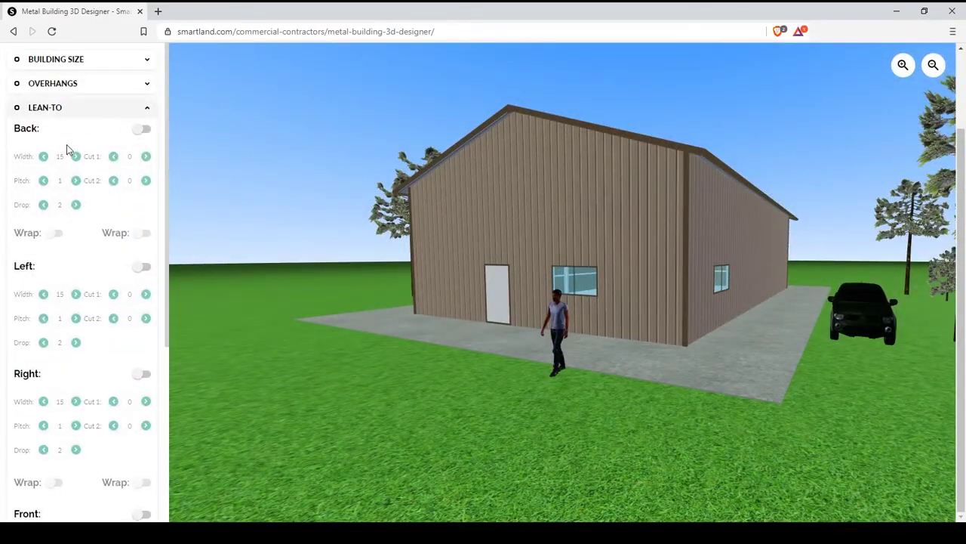
- Add right and back lean-tos: 15 ft wide, pitch 1, drop 2, back one wrapped
{"action": "scroll", "coordinate": [70, 148], "scroll_direction": "down", "scroll_amount": 3}
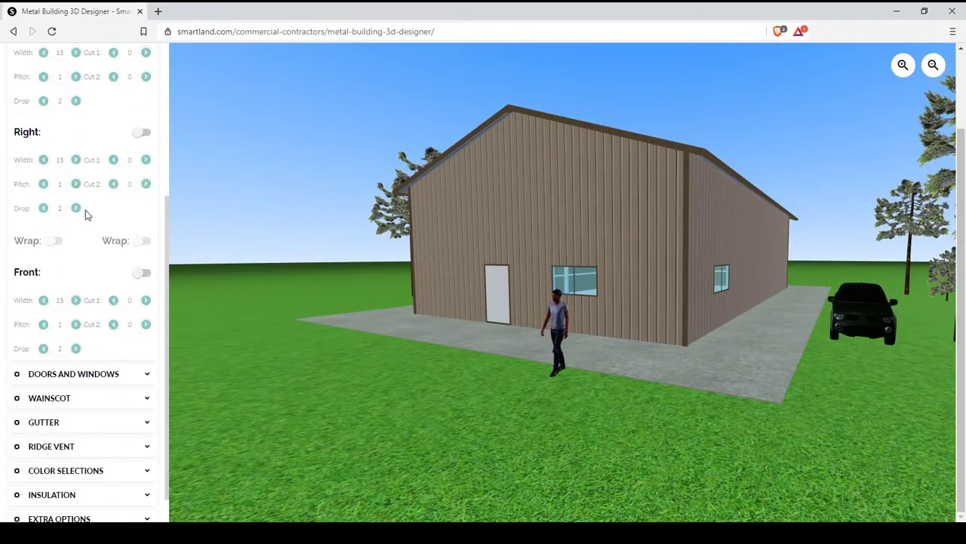
{"action": "left_click", "coordinate": [142, 194]}
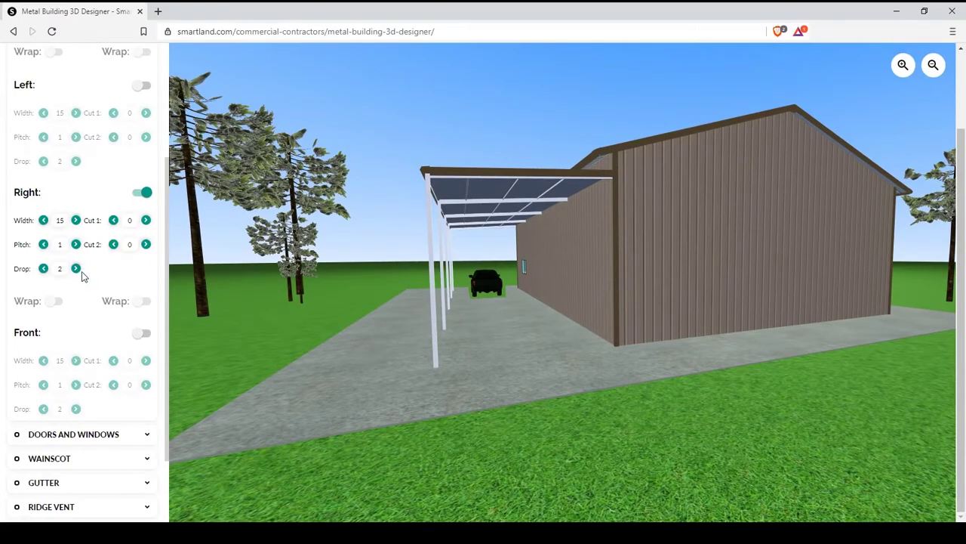
{"action": "scroll", "coordinate": [93, 161], "scroll_direction": "up", "scroll_amount": 3}
{"action": "left_click", "coordinate": [143, 129]}
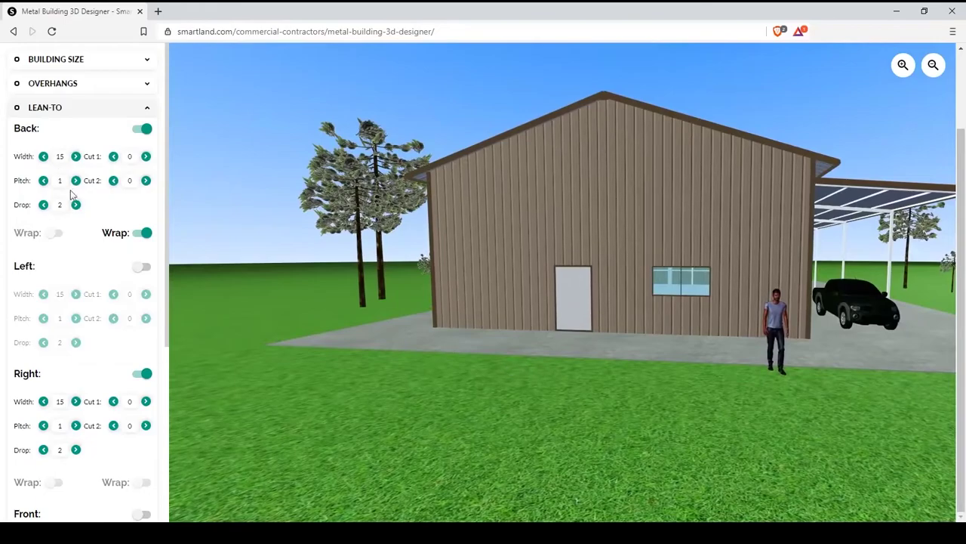
{"action": "scroll", "coordinate": [102, 189], "scroll_direction": "down", "scroll_amount": 3}
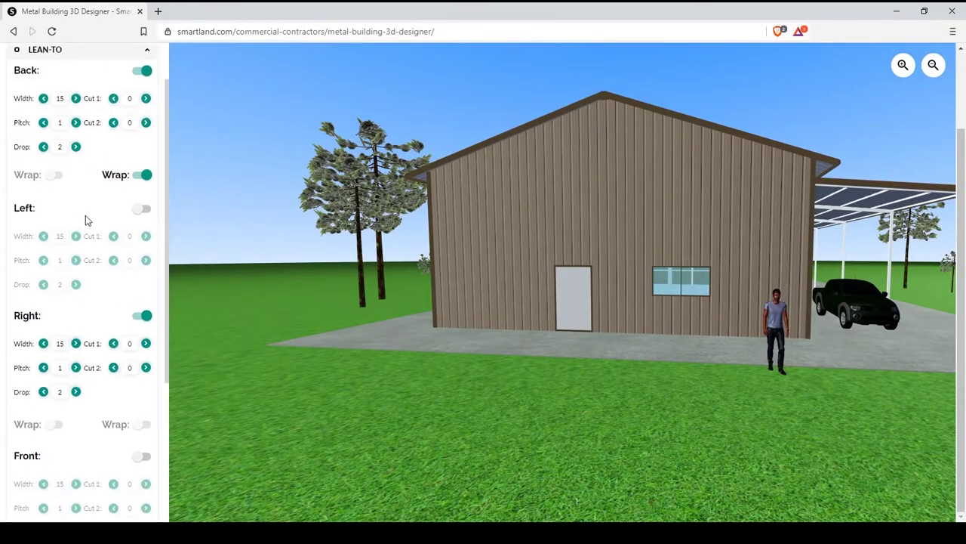
{"action": "scroll", "coordinate": [75, 277], "scroll_direction": "up", "scroll_amount": 3}
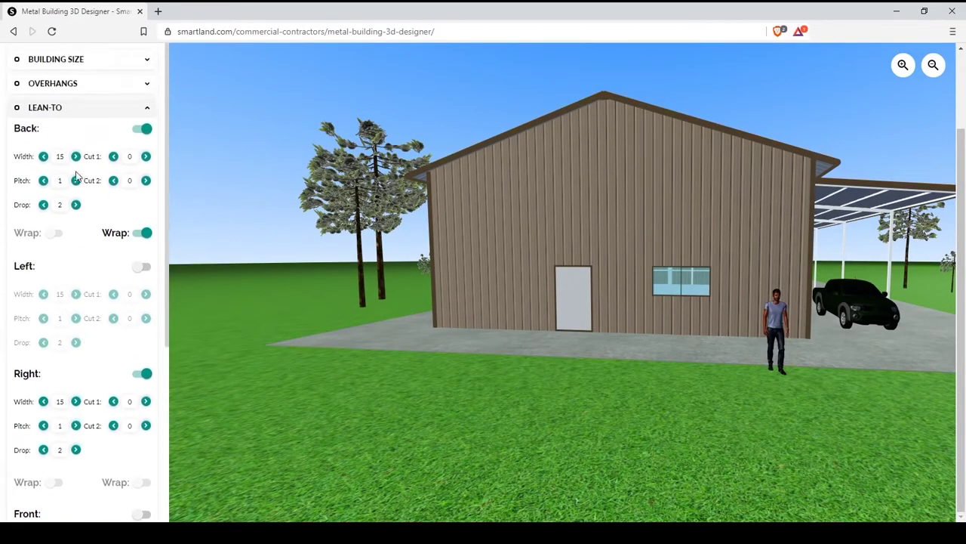
{"action": "scroll", "coordinate": [86, 281], "scroll_direction": "down", "scroll_amount": 3}
- Slide the front-wall window right and place a 3x3 window on the left wall
{"action": "left_click", "coordinate": [152, 135]}
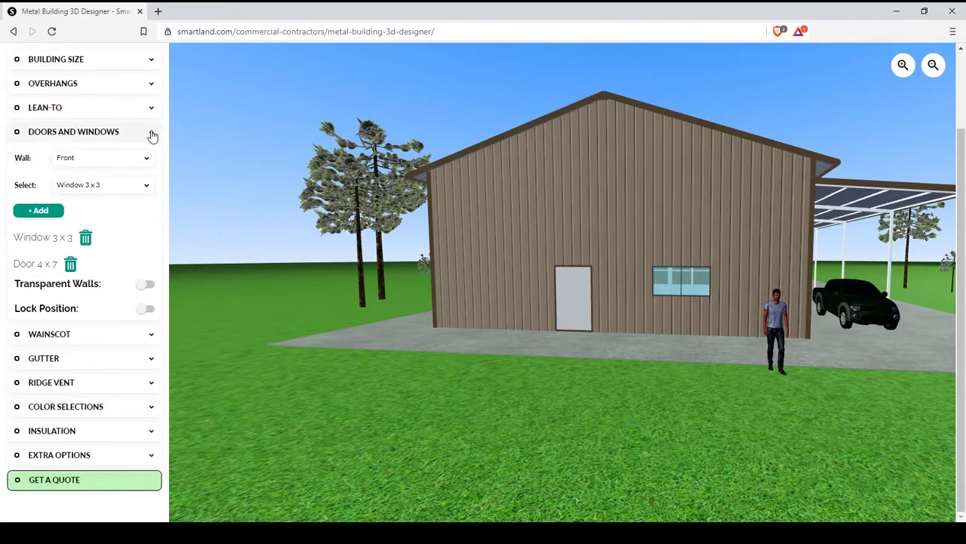
{"action": "mouse_move", "coordinate": [612, 336]}
{"action": "left_mouse_down"}
{"action": "mouse_move", "coordinate": [591, 322]}
{"action": "mouse_move", "coordinate": [611, 328]}
{"action": "mouse_move", "coordinate": [601, 327]}
{"action": "left_mouse_up"}
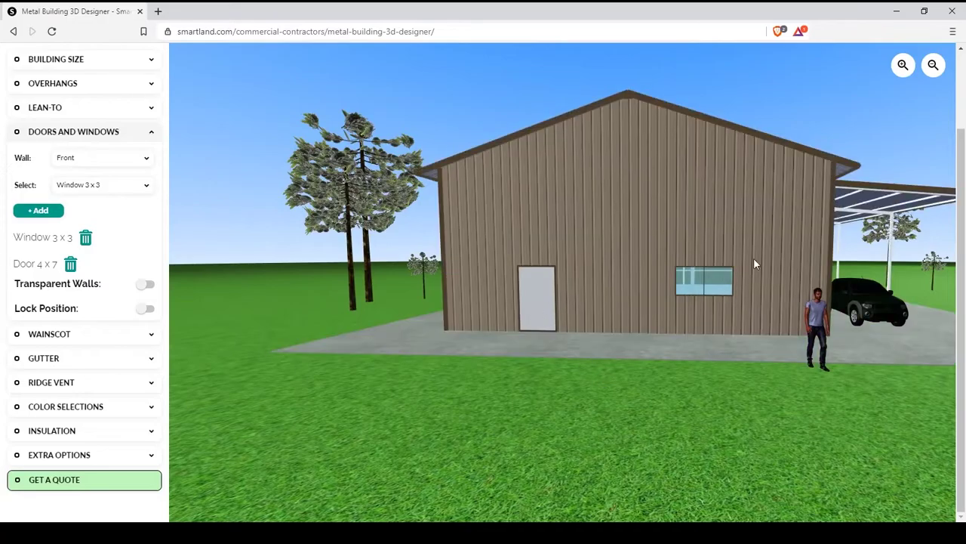
{"action": "left_click_drag", "start_coordinate": [721, 283], "coordinate": [547, 366]}
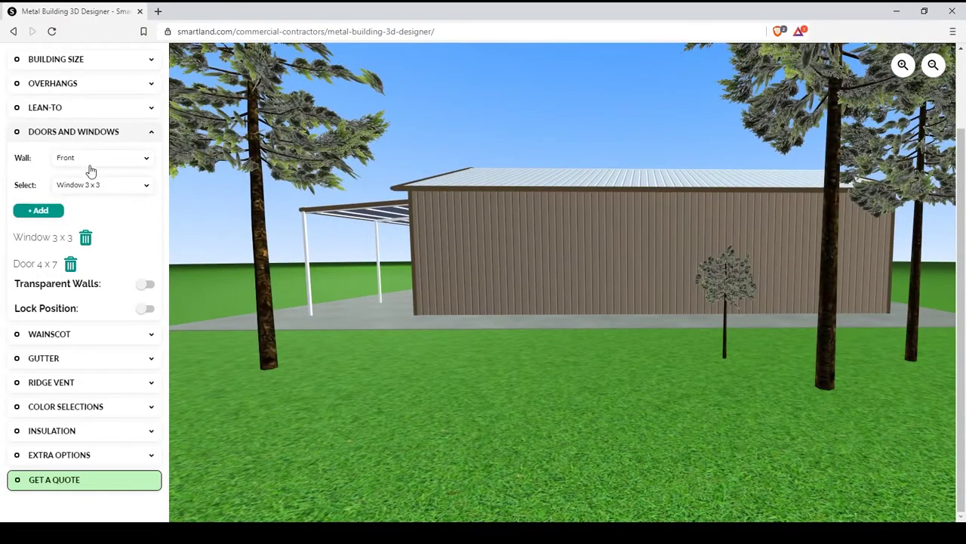
{"action": "left_click", "coordinate": [90, 160]}
{"action": "left_click", "coordinate": [84, 193]}
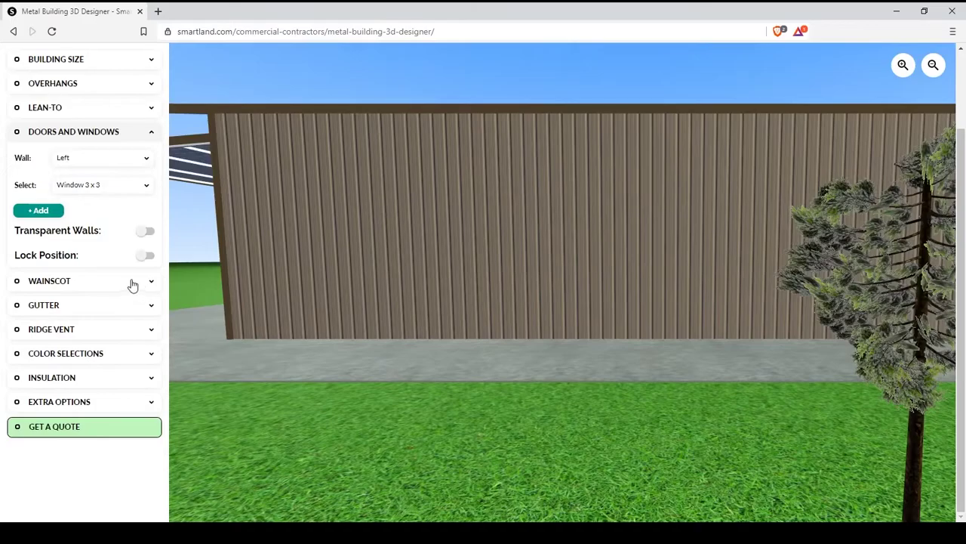
{"action": "left_click", "coordinate": [80, 189]}
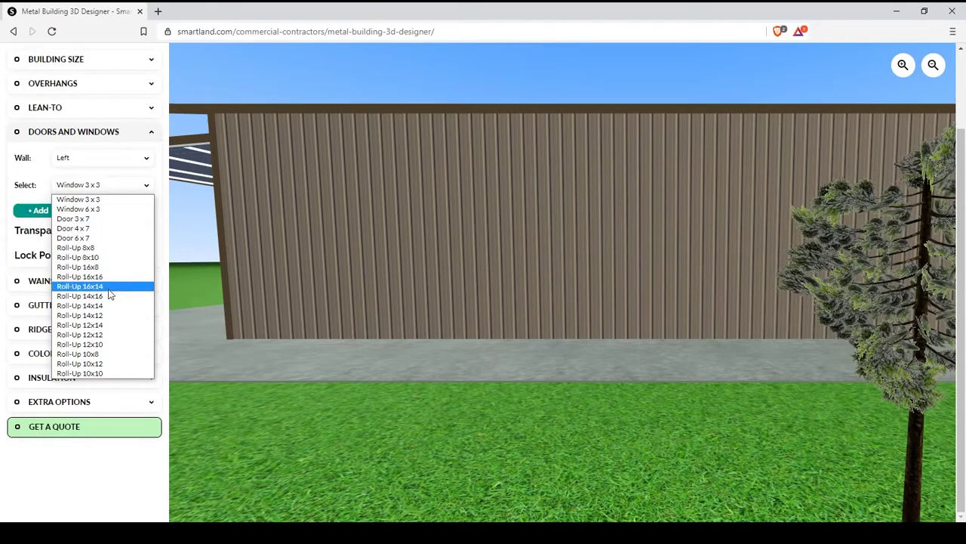
{"action": "left_click", "coordinate": [83, 200]}
{"action": "left_click", "coordinate": [38, 212]}
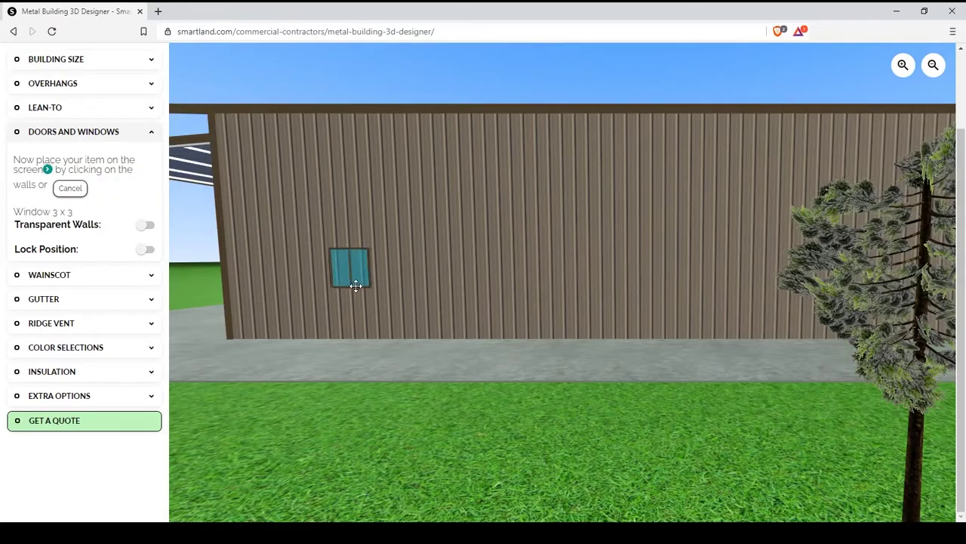
{"action": "left_click", "coordinate": [281, 287]}
- Place a 4x7 door and a 12x10 roll-up door on the left wall
{"action": "left_click", "coordinate": [94, 184]}
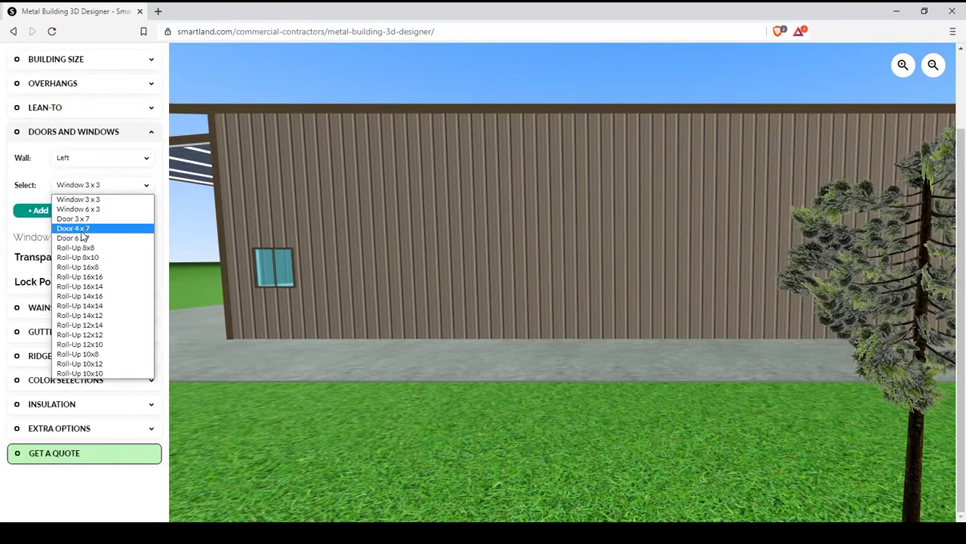
{"action": "left_click", "coordinate": [75, 225]}
{"action": "left_click", "coordinate": [38, 210]}
{"action": "left_click", "coordinate": [427, 290]}
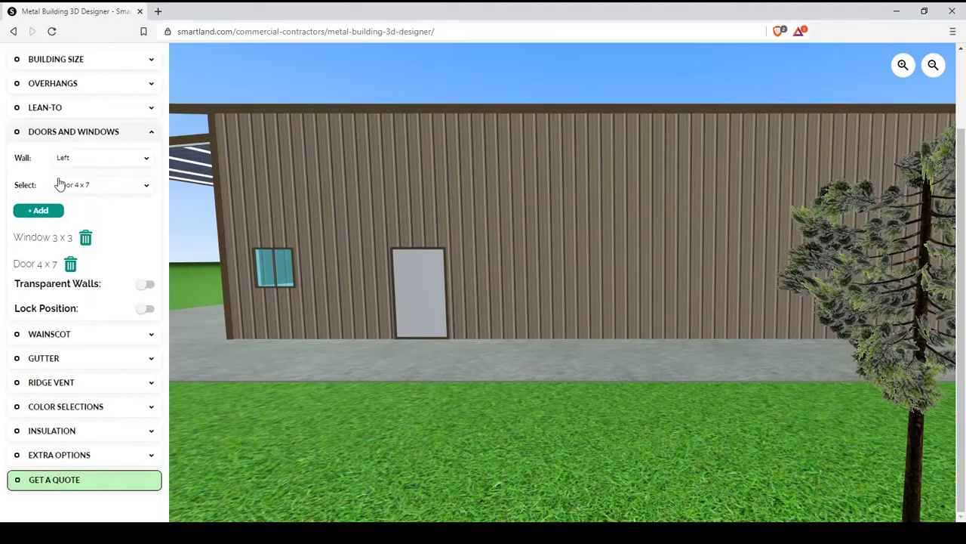
{"action": "left_click", "coordinate": [79, 185]}
{"action": "left_click", "coordinate": [97, 344]}
{"action": "left_click", "coordinate": [36, 211]}
{"action": "left_click", "coordinate": [681, 287]}
- Delete the 3x3 window, make the walls transparent and lock opening positions
{"action": "left_click_drag", "start_coordinate": [757, 407], "coordinate": [705, 405]}
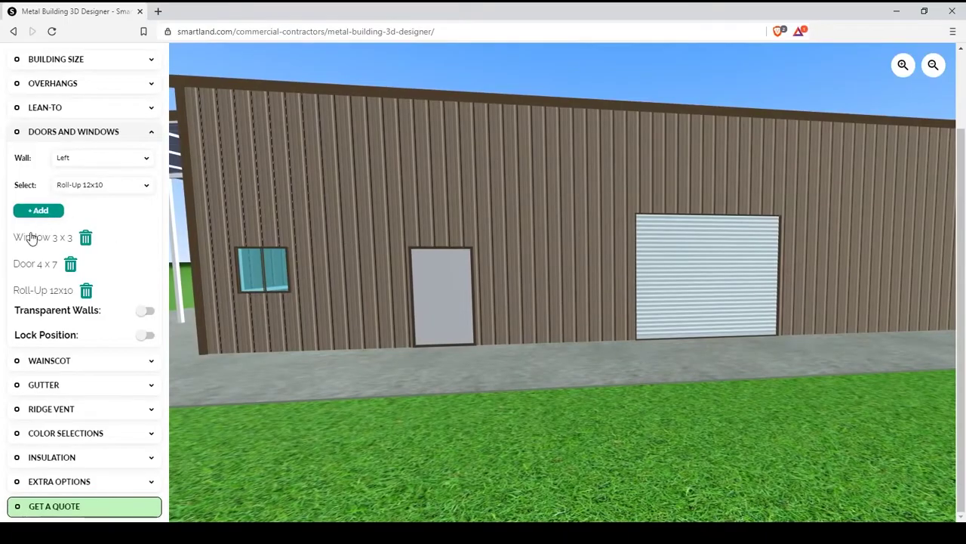
{"action": "left_click", "coordinate": [86, 240]}
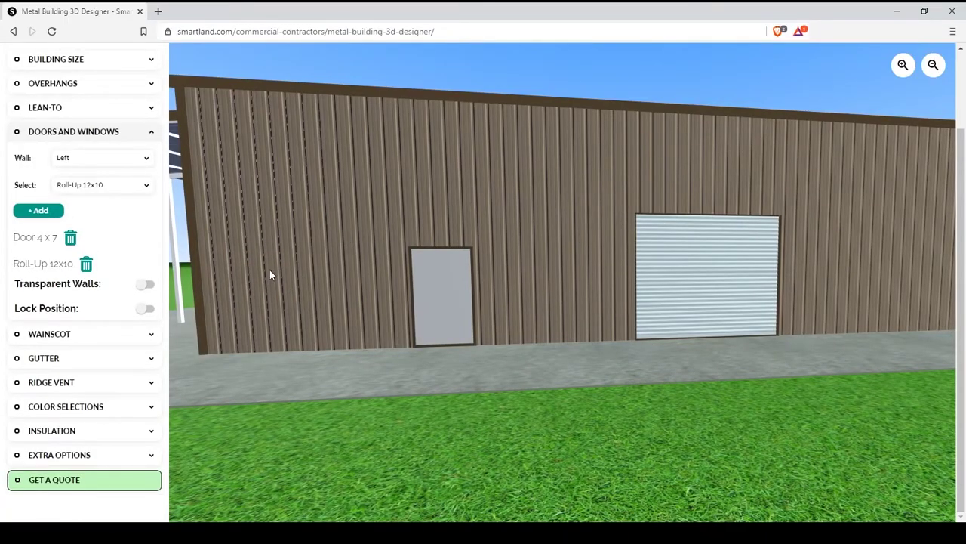
{"action": "left_click_drag", "start_coordinate": [507, 332], "coordinate": [660, 398]}
{"action": "left_click", "coordinate": [146, 286]}
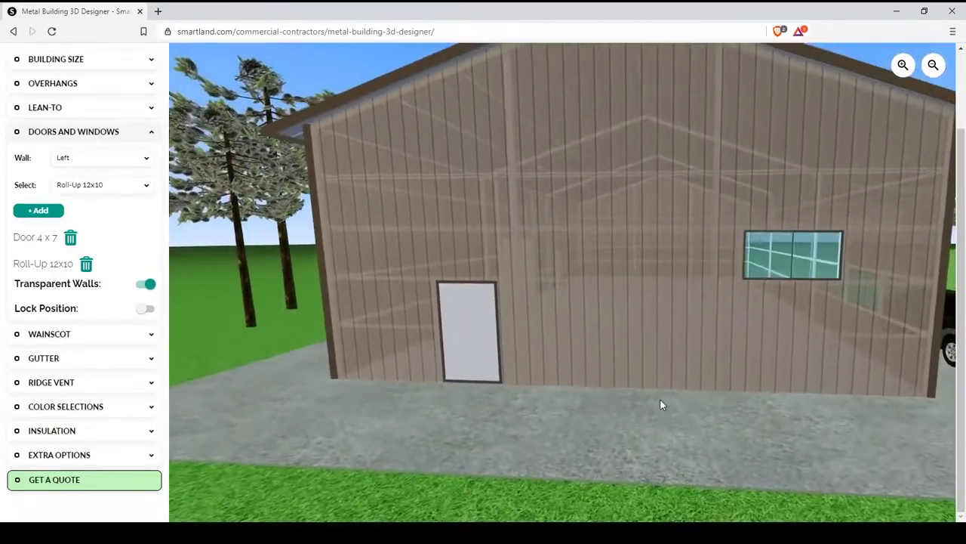
{"action": "scroll", "coordinate": [661, 400], "scroll_direction": "up", "scroll_amount": 2}
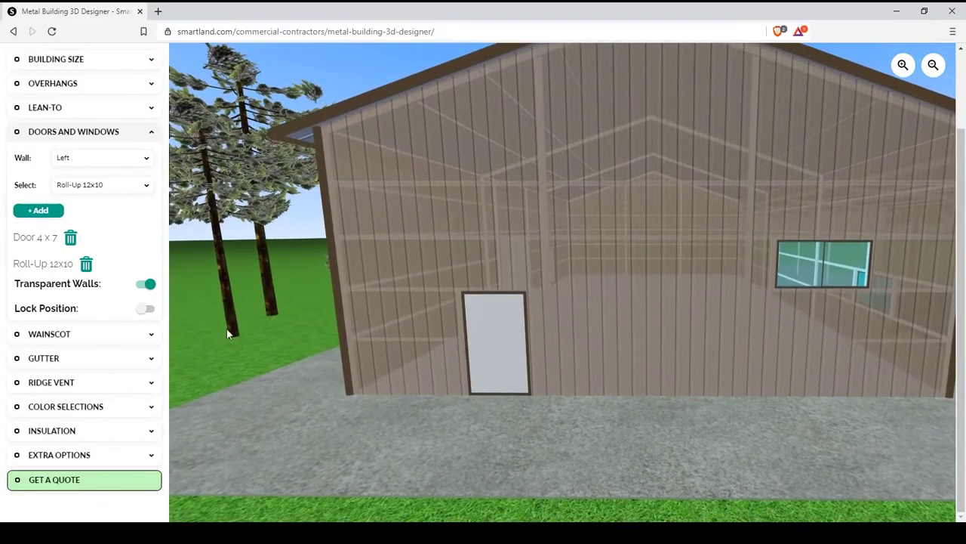
{"action": "left_click", "coordinate": [147, 311]}
{"action": "scroll", "coordinate": [612, 472], "scroll_direction": "down", "scroll_amount": 5}
{"action": "mouse_move", "coordinate": [556, 319]}
{"action": "left_mouse_down"}
{"action": "mouse_move", "coordinate": [662, 325]}
{"action": "mouse_move", "coordinate": [578, 326]}
{"action": "mouse_move", "coordinate": [539, 313]}
{"action": "mouse_move", "coordinate": [567, 324]}
{"action": "mouse_move", "coordinate": [663, 314]}
{"action": "mouse_move", "coordinate": [552, 323]}
{"action": "left_mouse_up"}
{"action": "scroll", "coordinate": [664, 291], "scroll_direction": "up", "scroll_amount": 5}
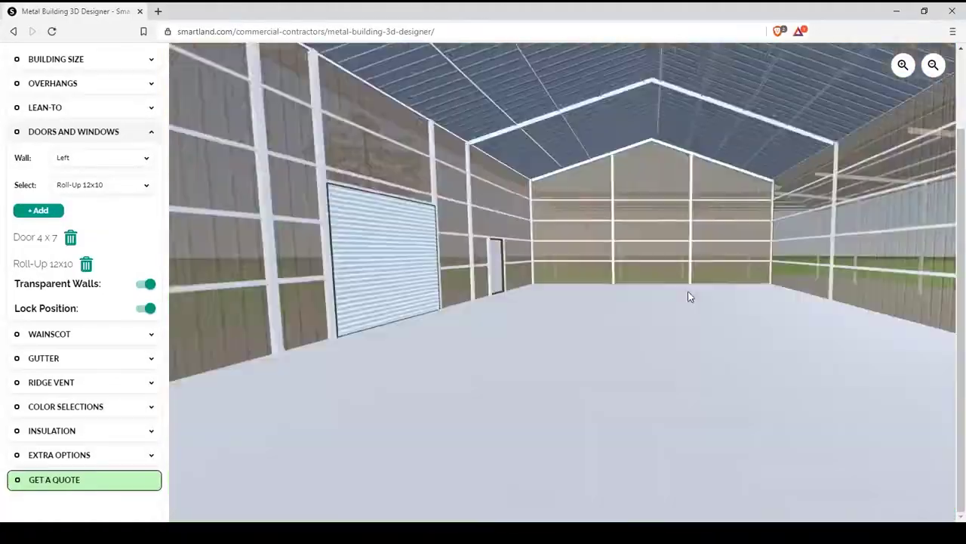
{"action": "left_click_drag", "start_coordinate": [679, 312], "coordinate": [956, 234]}
- Turn on the wainscot band after toggling it several times
{"action": "left_click", "coordinate": [139, 137]}
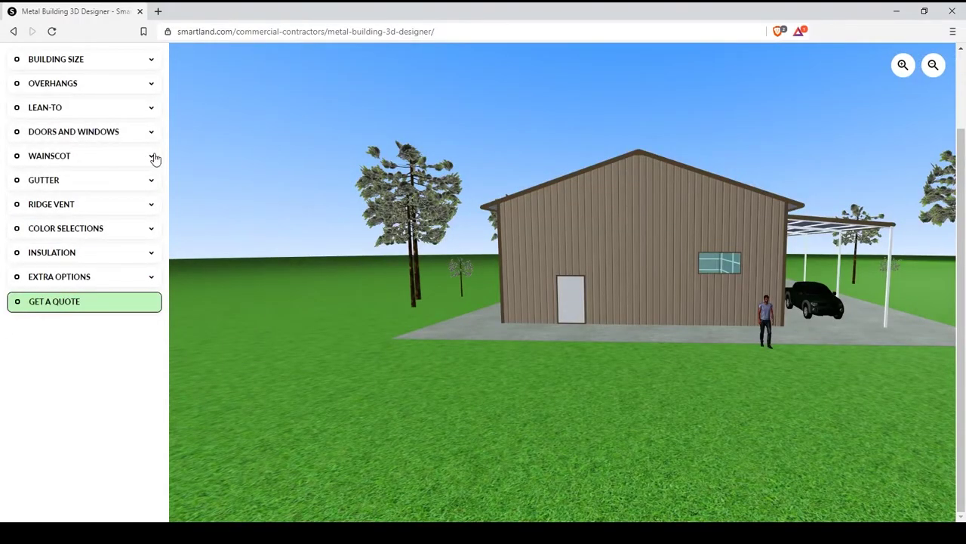
{"action": "left_click", "coordinate": [153, 157]}
{"action": "left_click", "coordinate": [125, 178]}
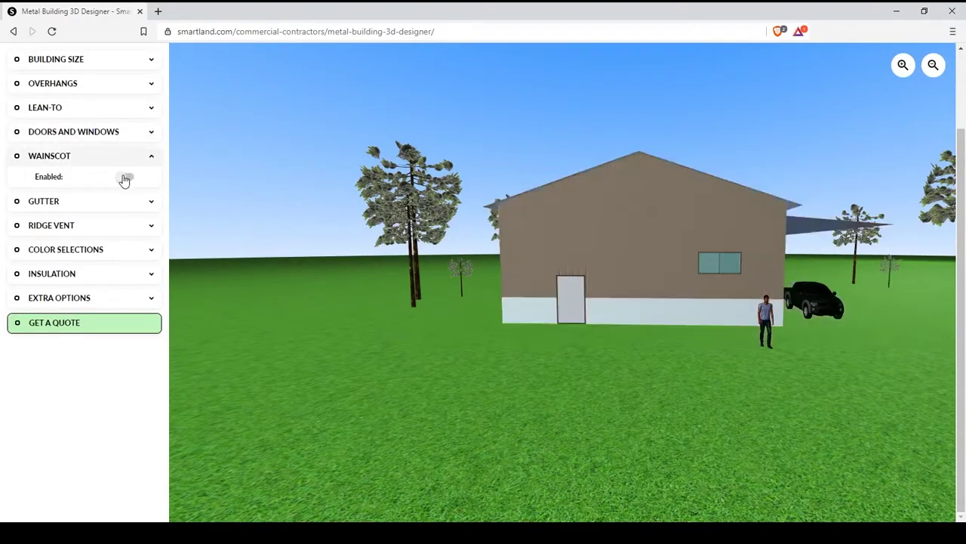
{"action": "left_click", "coordinate": [125, 178]}
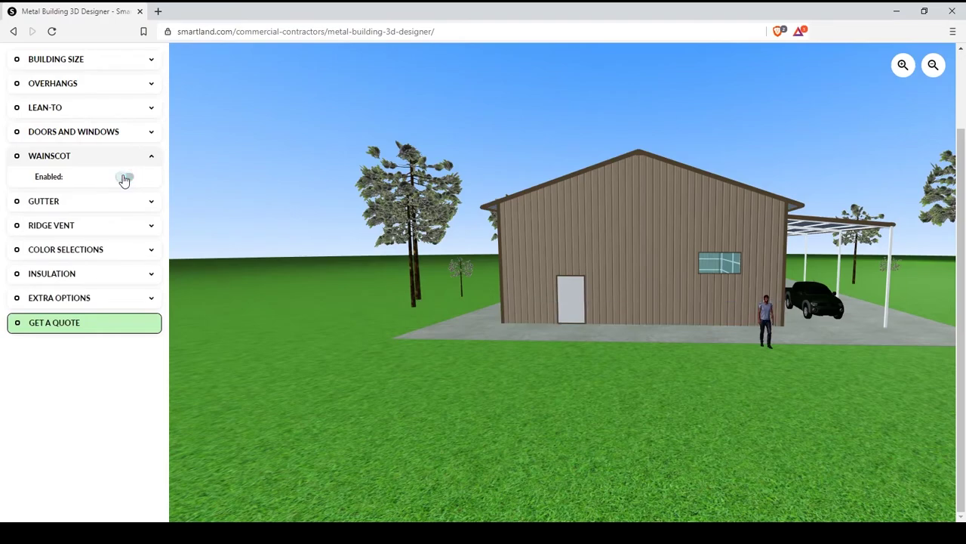
{"action": "left_click", "coordinate": [125, 179]}
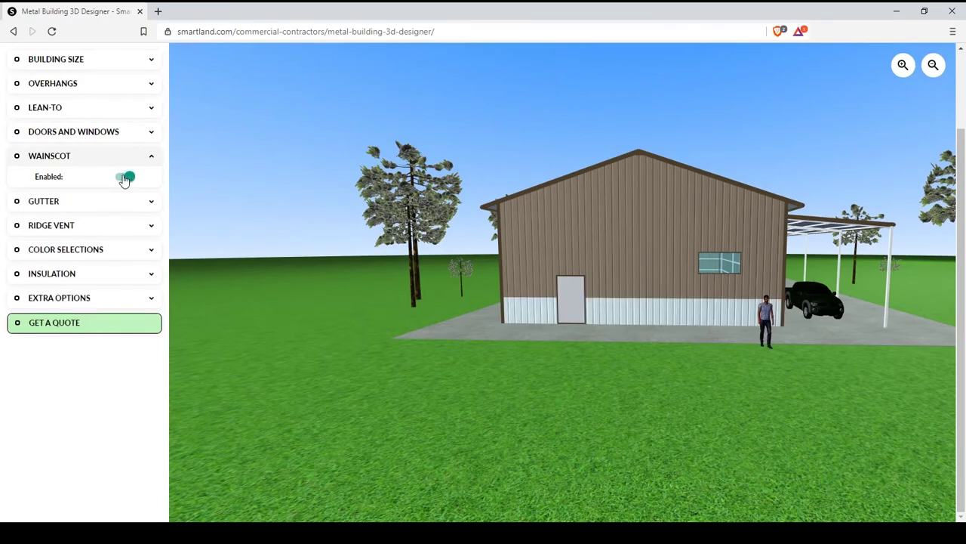
{"action": "left_click", "coordinate": [126, 179]}
{"action": "left_click", "coordinate": [125, 178]}
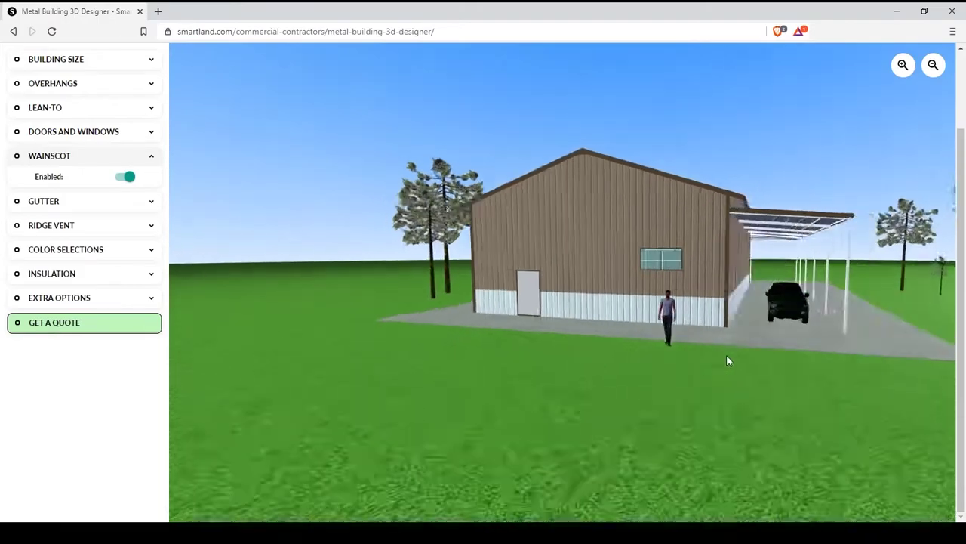
- Enable gutters and downspouts and nudge the pickup truck slightly left
{"action": "left_click", "coordinate": [139, 188]}
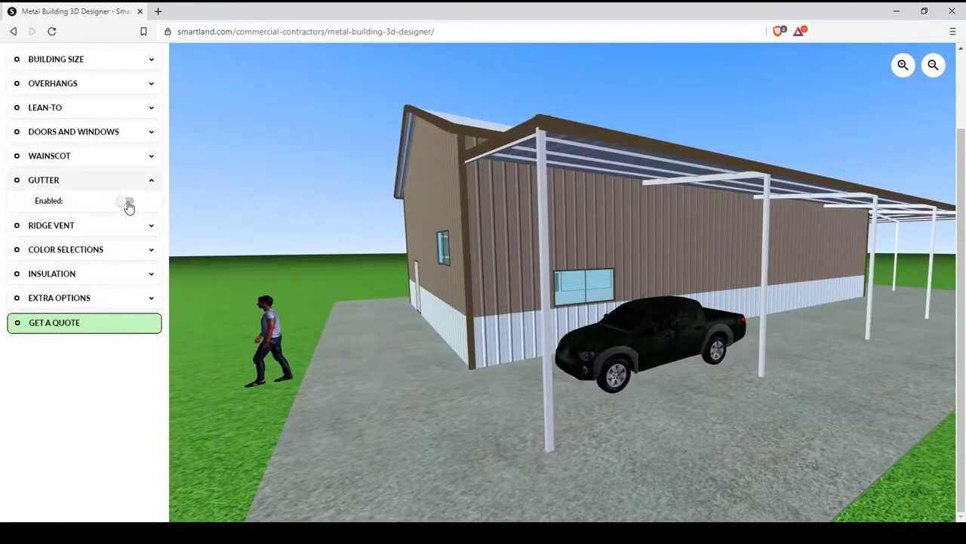
{"action": "left_click", "coordinate": [127, 202]}
{"action": "left_click_drag", "start_coordinate": [625, 454], "coordinate": [607, 446]}
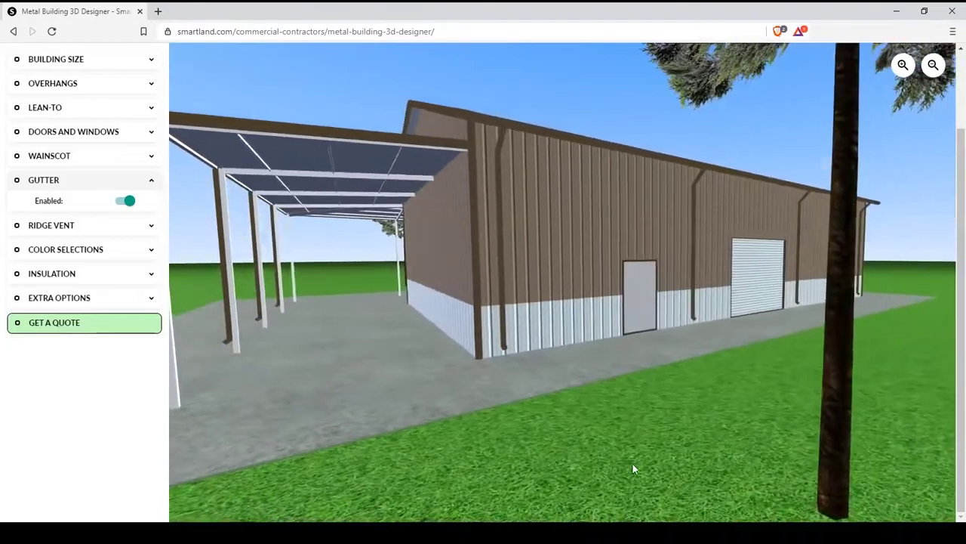
{"action": "left_click", "coordinate": [91, 183]}
- Add a Low ridge vent spread wider along the roof peak
{"action": "left_click", "coordinate": [85, 205]}
{"action": "left_click", "coordinate": [121, 229]}
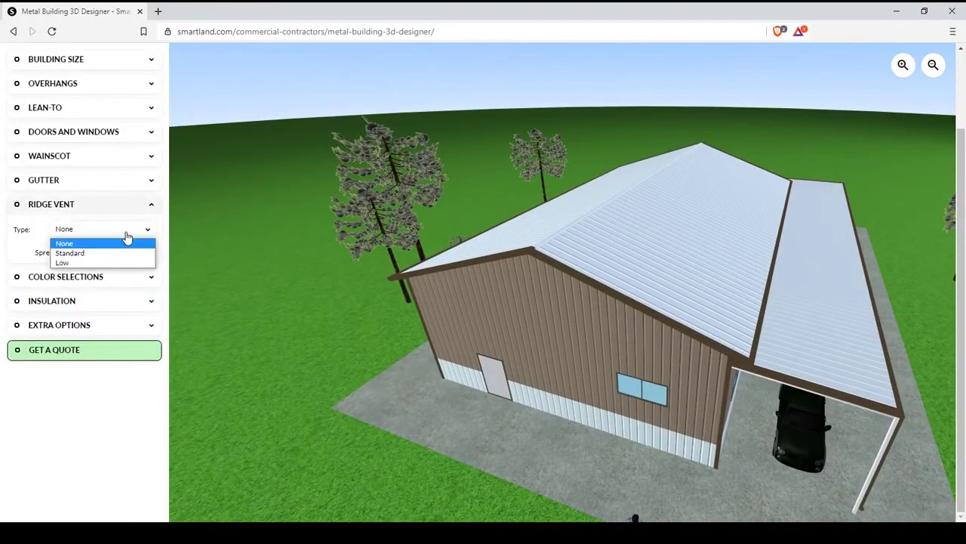
{"action": "left_click", "coordinate": [87, 253]}
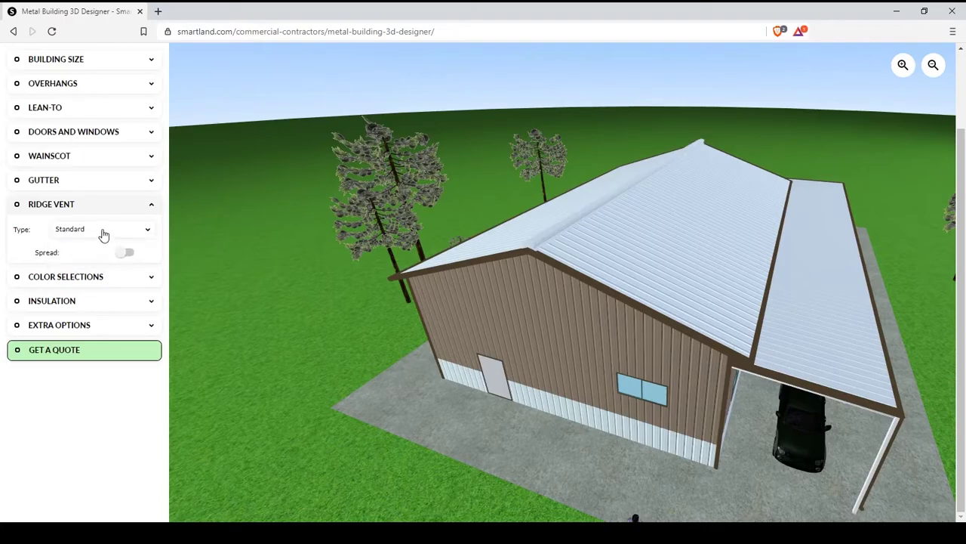
{"action": "left_click", "coordinate": [104, 233]}
{"action": "left_click", "coordinate": [88, 263]}
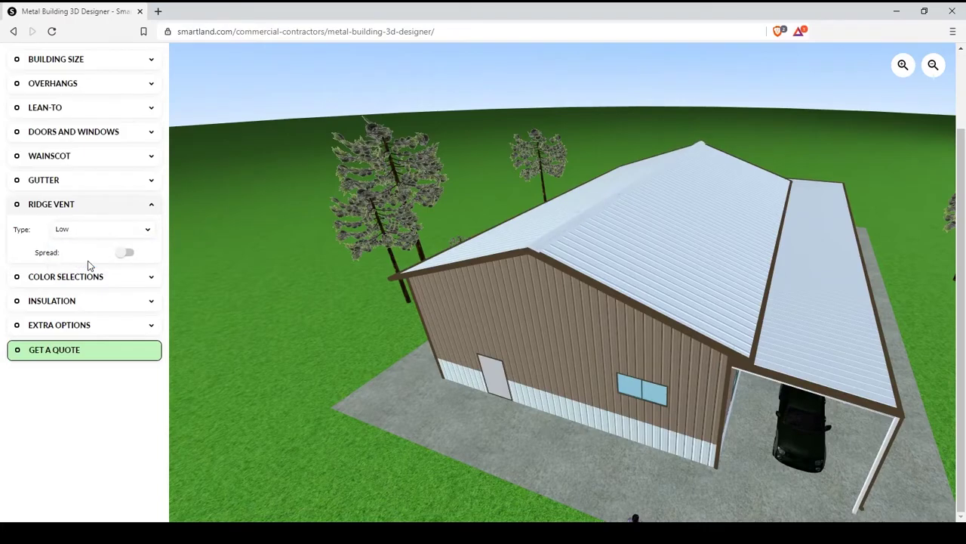
{"action": "left_click", "coordinate": [126, 254]}
{"action": "left_click", "coordinate": [130, 204]}
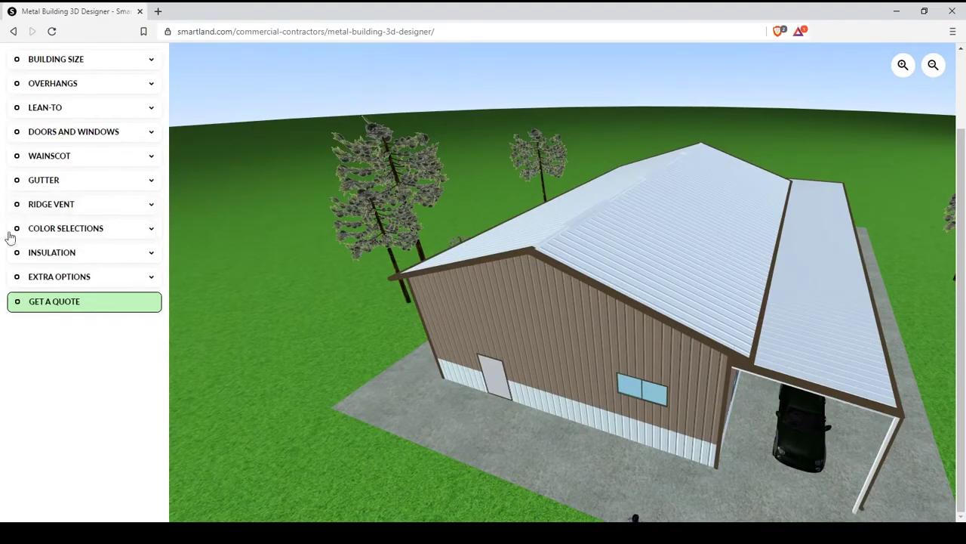
- Choose Hawaiian Blue walls, Black trim and Smokestack Gray ridge vent in Color Selections
{"action": "left_click", "coordinate": [9, 233]}
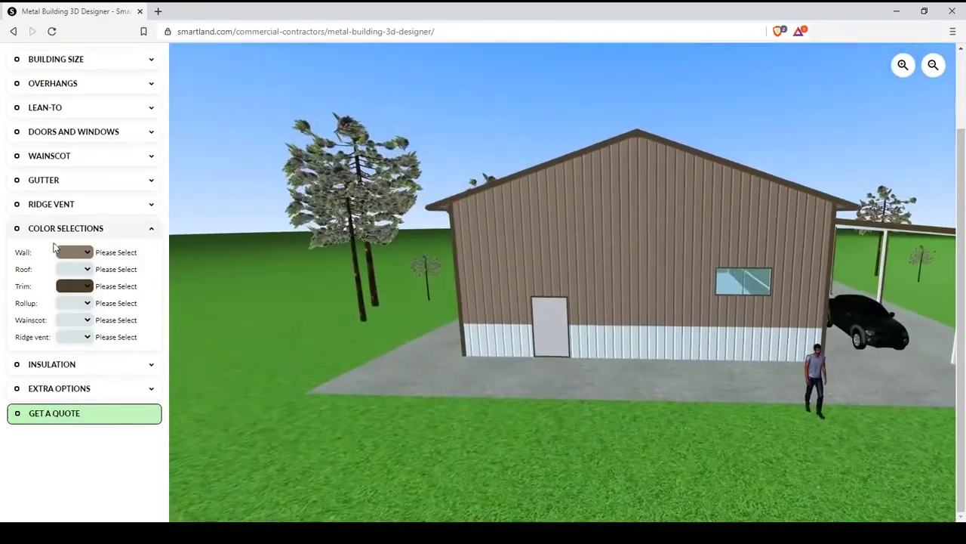
{"action": "left_click", "coordinate": [83, 252]}
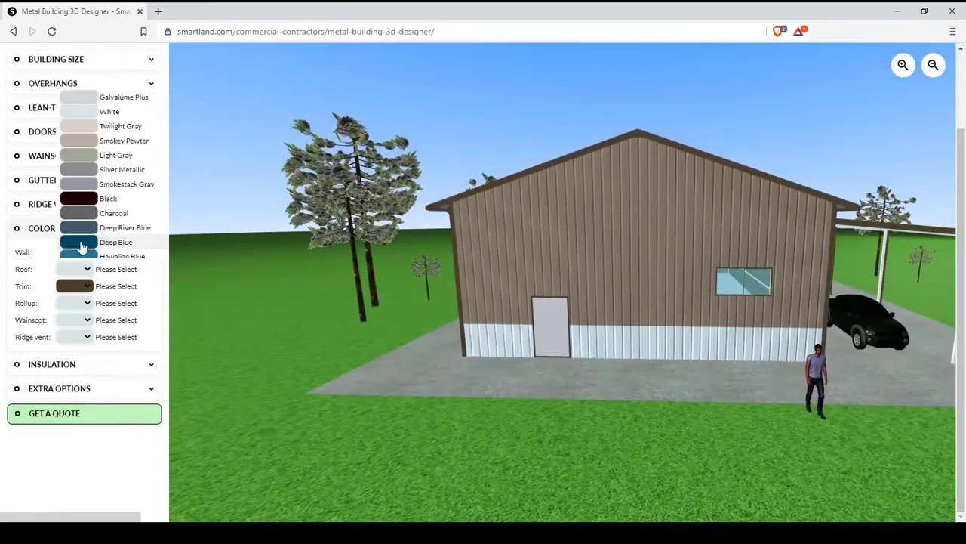
{"action": "scroll", "coordinate": [84, 211], "scroll_direction": "down", "scroll_amount": 2}
{"action": "left_click", "coordinate": [83, 198]}
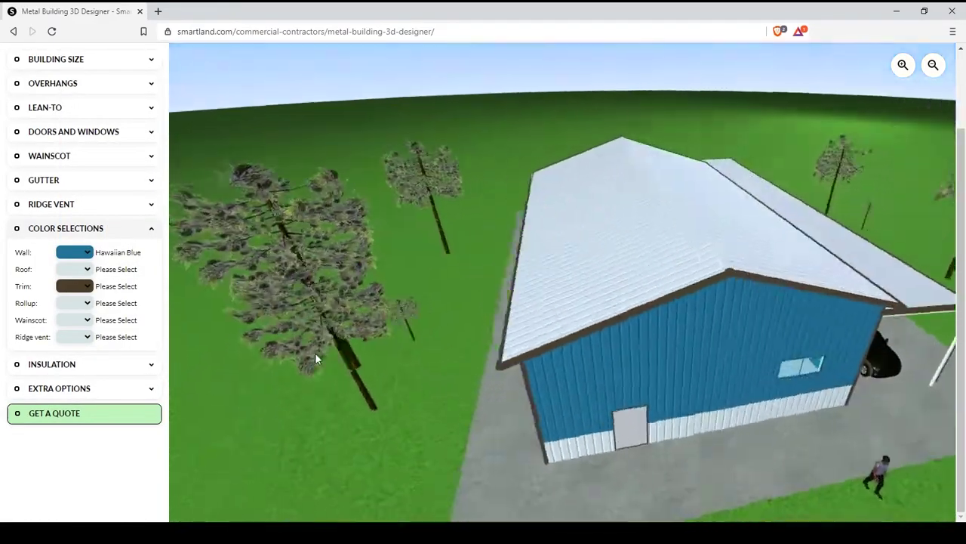
{"action": "left_click", "coordinate": [74, 286]}
{"action": "left_click", "coordinate": [76, 231]}
{"action": "left_click", "coordinate": [85, 336]}
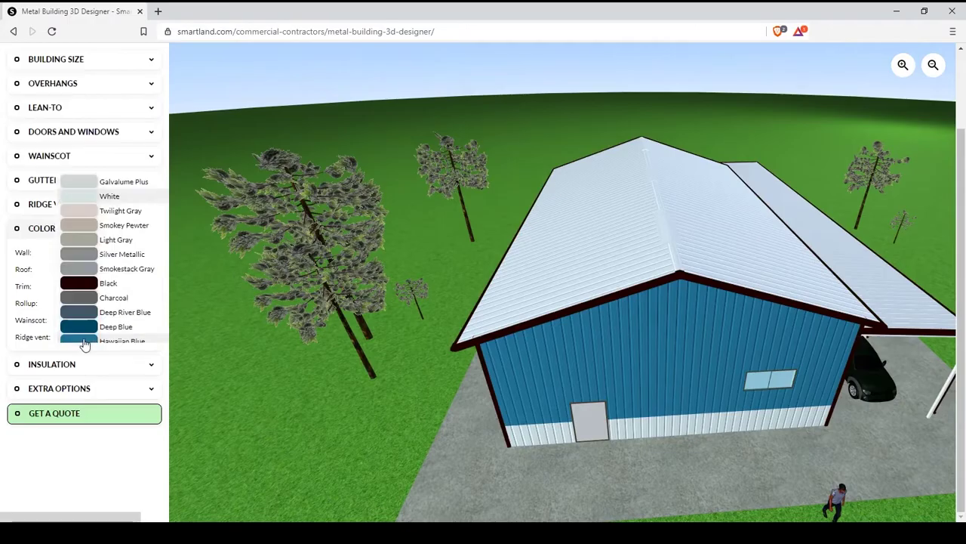
{"action": "left_click", "coordinate": [76, 271]}
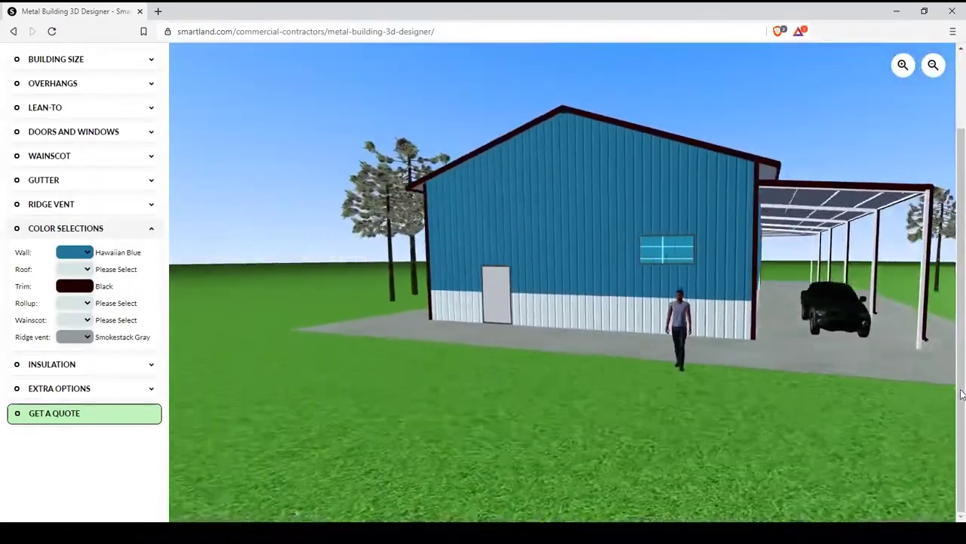
{"action": "left_click", "coordinate": [154, 231]}
- Toggle the 3" Vinyl Reinforced Insulation option on and off several times
{"action": "left_click", "coordinate": [151, 254]}
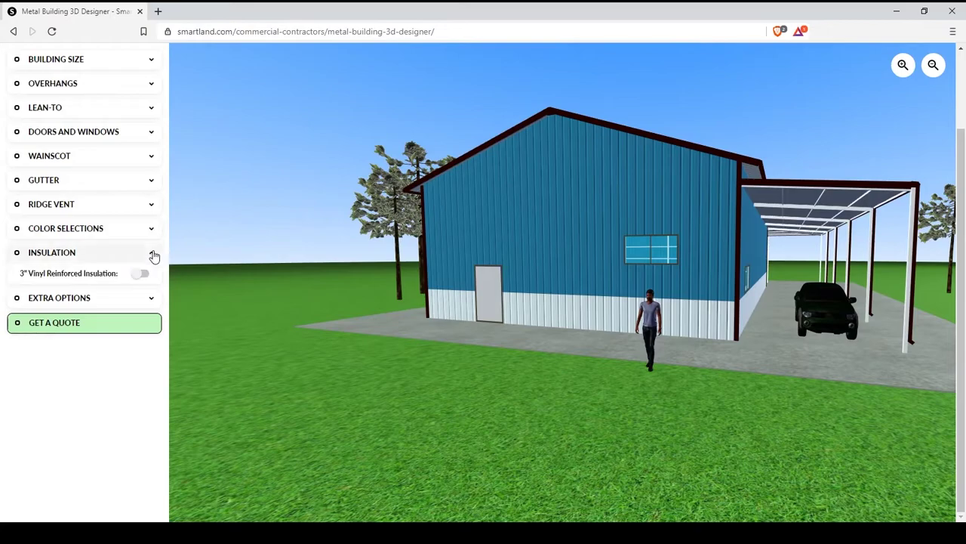
{"action": "left_click", "coordinate": [140, 275]}
{"action": "left_click", "coordinate": [141, 275]}
{"action": "left_click", "coordinate": [143, 276]}
{"action": "left_click", "coordinate": [142, 275]}
{"action": "left_click", "coordinate": [142, 275]}
{"action": "left_click", "coordinate": [144, 277]}
{"action": "left_click", "coordinate": [144, 277]}
{"action": "left_click", "coordinate": [144, 277]}
{"action": "left_click", "coordinate": [143, 277]}
{"action": "left_click", "coordinate": [144, 276]}
{"action": "left_click", "coordinate": [143, 256]}
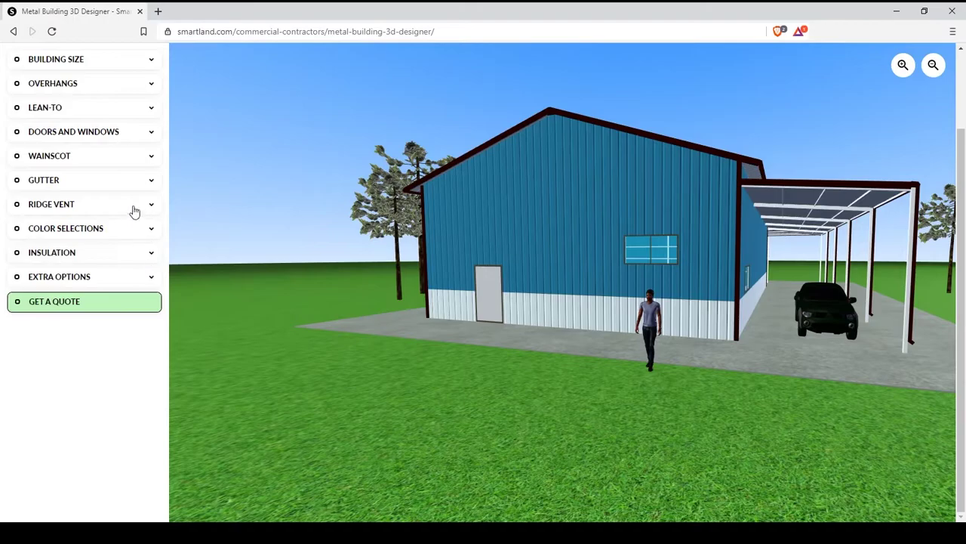
{"action": "left_click", "coordinate": [143, 280]}
- Set the camera view to Front after trying Top and Front-Right views
{"action": "left_click", "coordinate": [123, 304]}
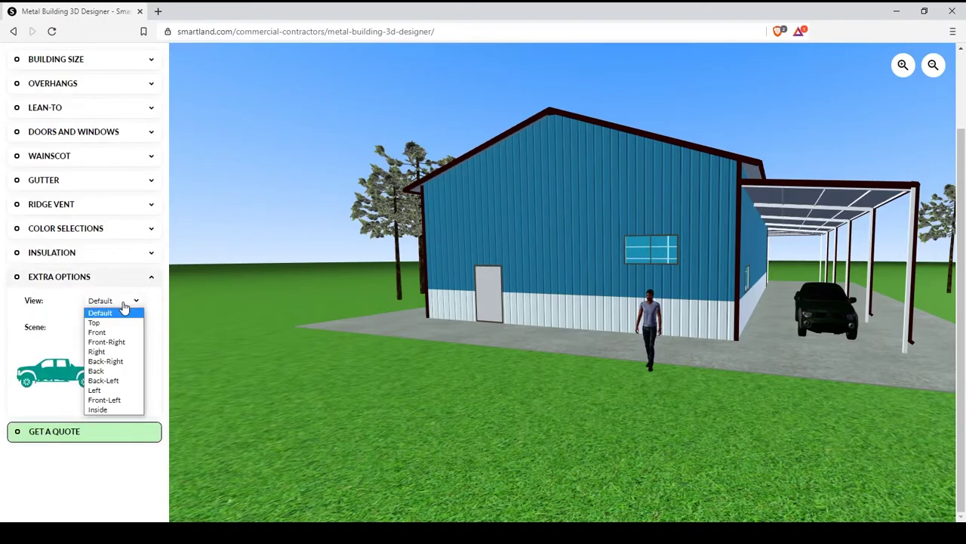
{"action": "left_click", "coordinate": [106, 324]}
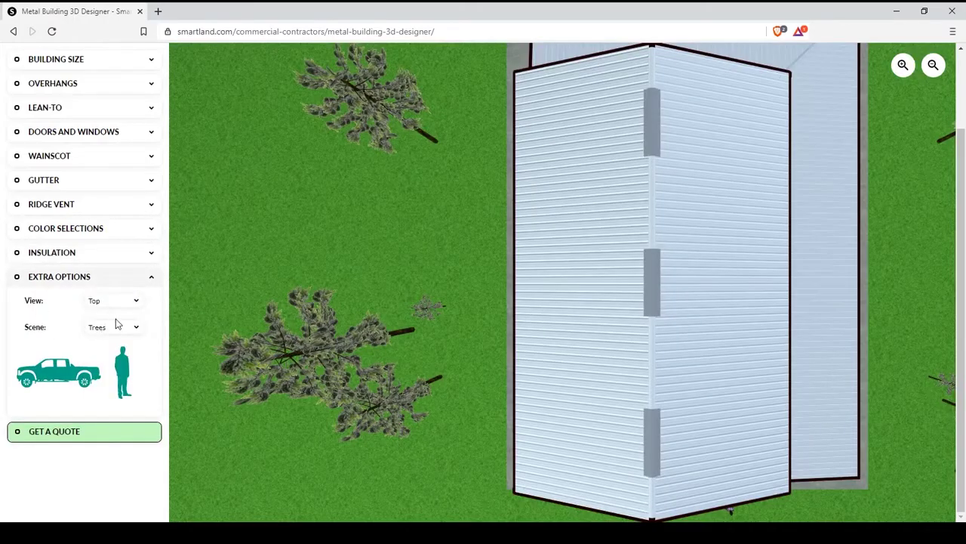
{"action": "left_click", "coordinate": [121, 304]}
{"action": "left_click", "coordinate": [110, 332]}
{"action": "left_click", "coordinate": [121, 303]}
{"action": "left_click", "coordinate": [114, 344]}
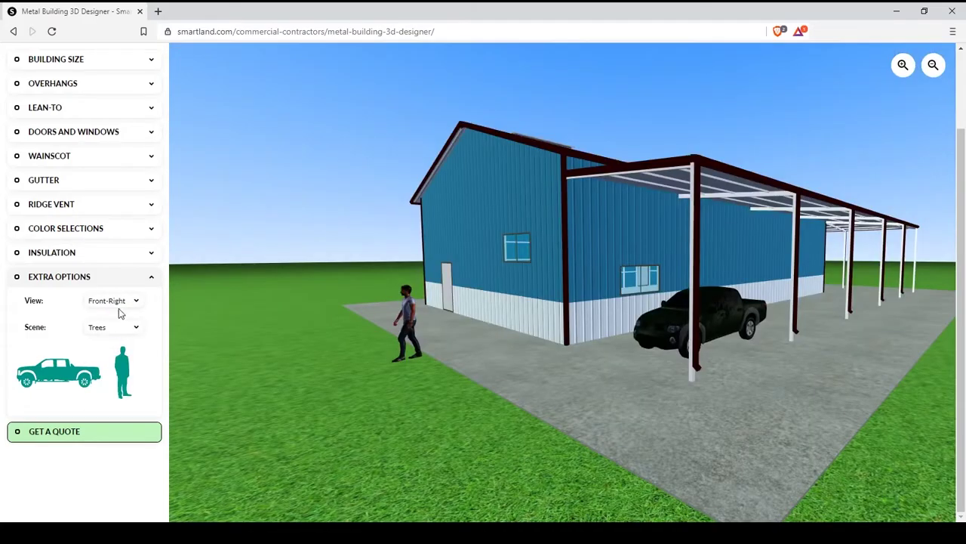
{"action": "left_click", "coordinate": [120, 303]}
{"action": "left_click", "coordinate": [106, 332]}
- Apply the Pano autumn-forest background, briefly hiding then restoring the person and truck
{"action": "left_click", "coordinate": [128, 329]}
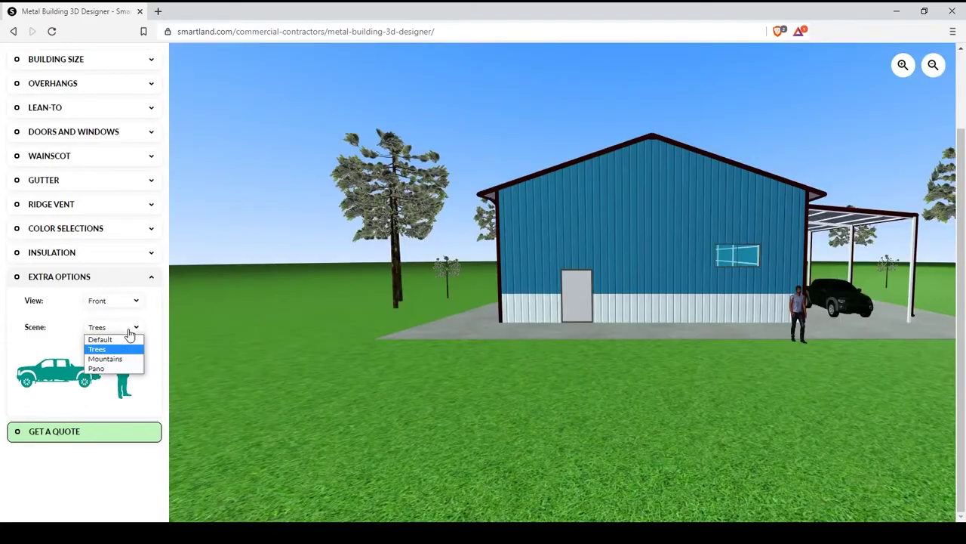
{"action": "left_click", "coordinate": [106, 369]}
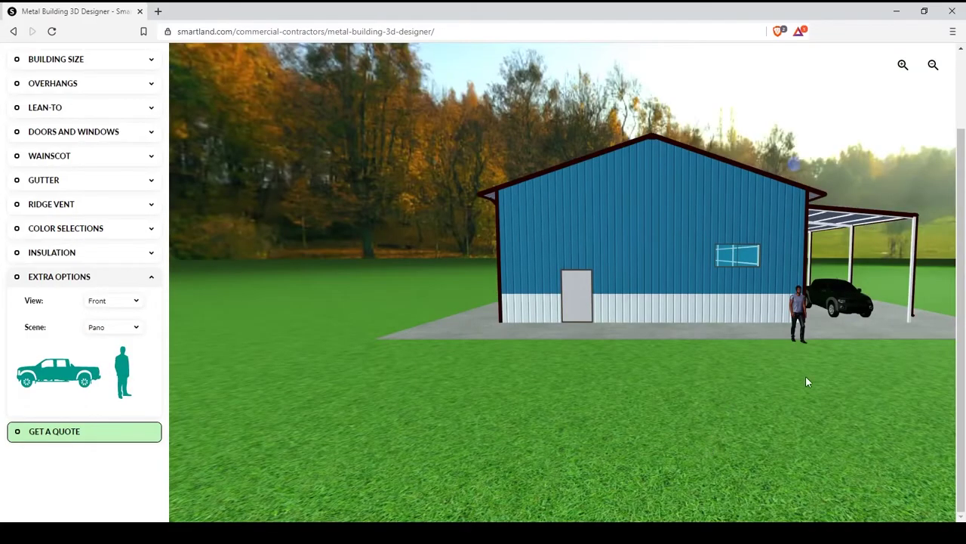
{"action": "left_click_drag", "start_coordinate": [806, 381], "coordinate": [490, 373]}
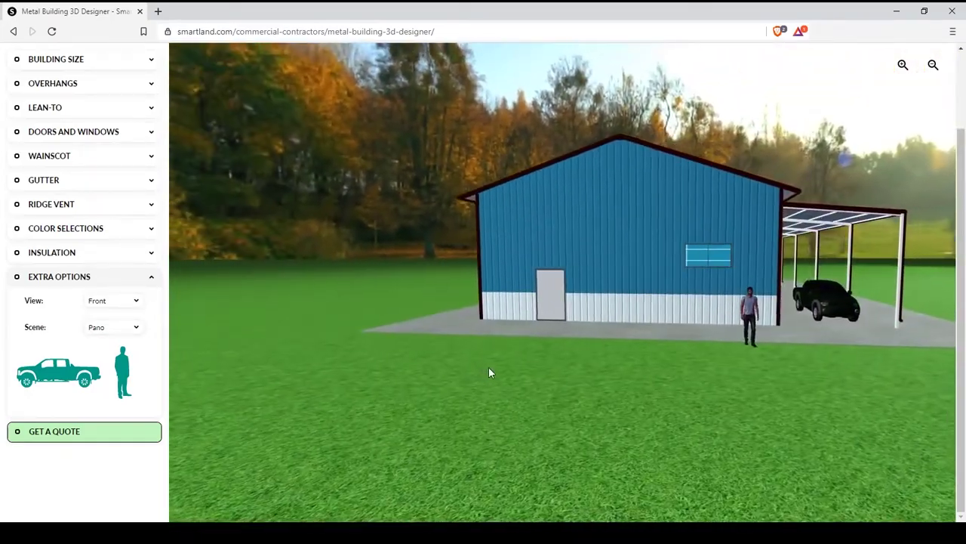
{"action": "left_click", "coordinate": [127, 368]}
{"action": "left_click", "coordinate": [56, 369]}
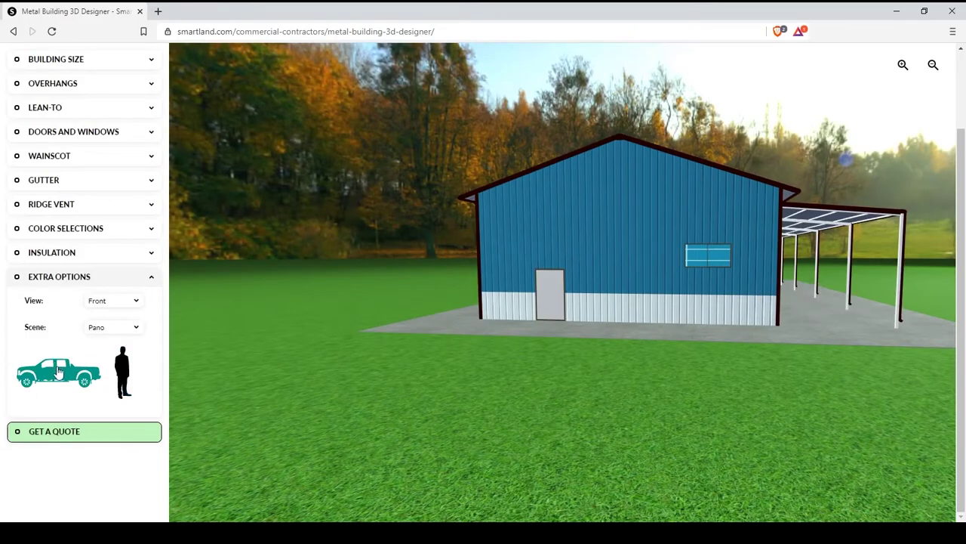
{"action": "left_click", "coordinate": [74, 369]}
{"action": "left_click", "coordinate": [123, 370]}
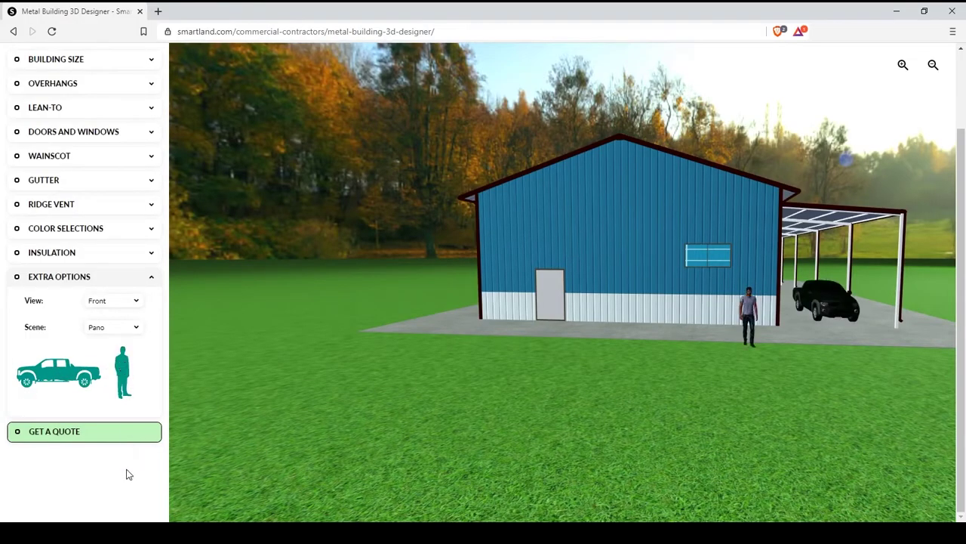
- Collapse the extra options, open the Get a Quote form, and enter the requester's name
{"action": "left_click", "coordinate": [59, 276]}
{"action": "left_click", "coordinate": [64, 306]}
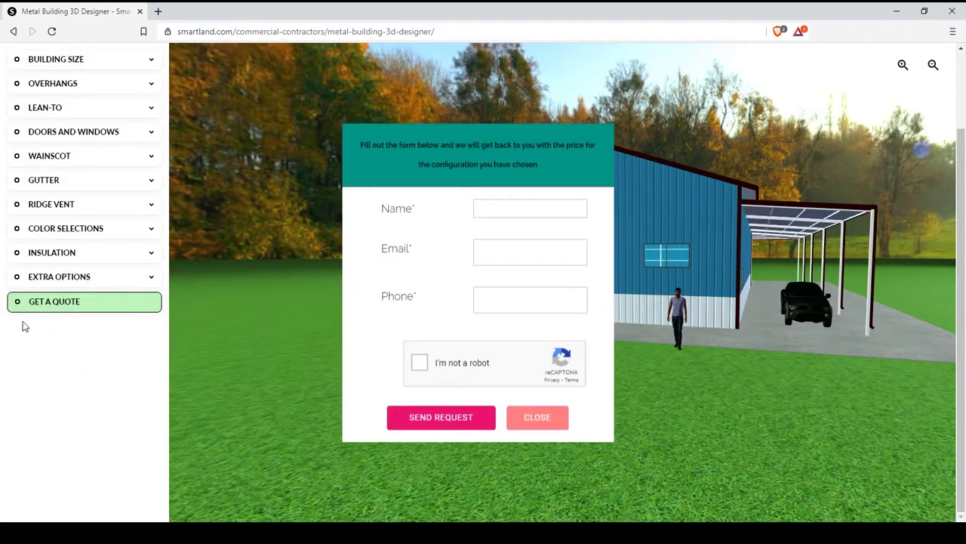
{"action": "left_click", "coordinate": [504, 212]}
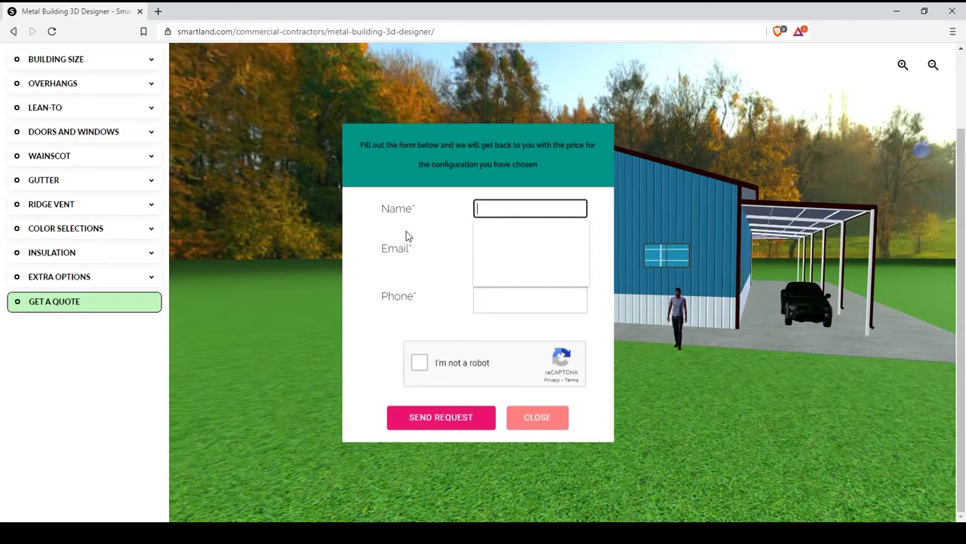
{"action": "type", "text": "Lan"}
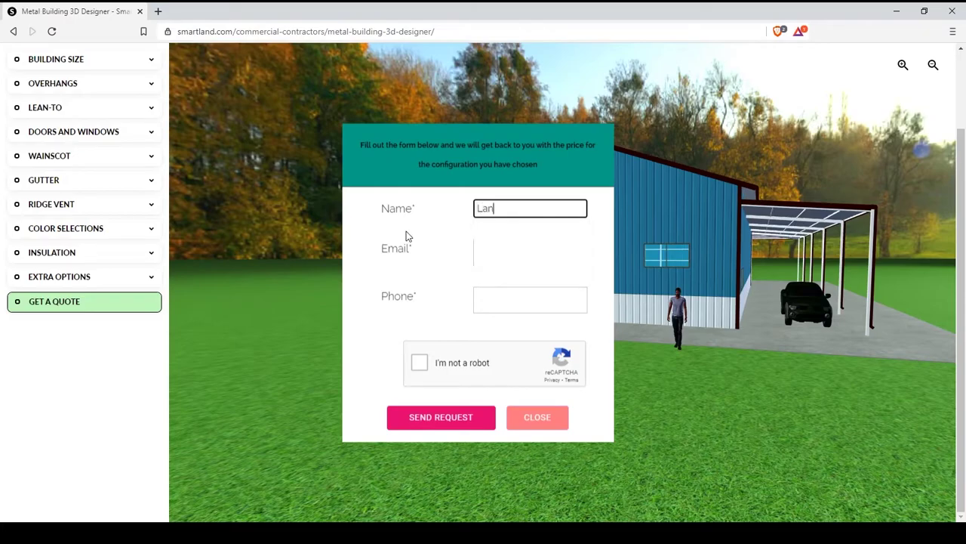
{"action": "type", "text": "do"}
- Add the contact's e-mail and phone number, tick the reCAPTCHA box, and send the request
{"action": "left_click", "coordinate": [516, 261]}
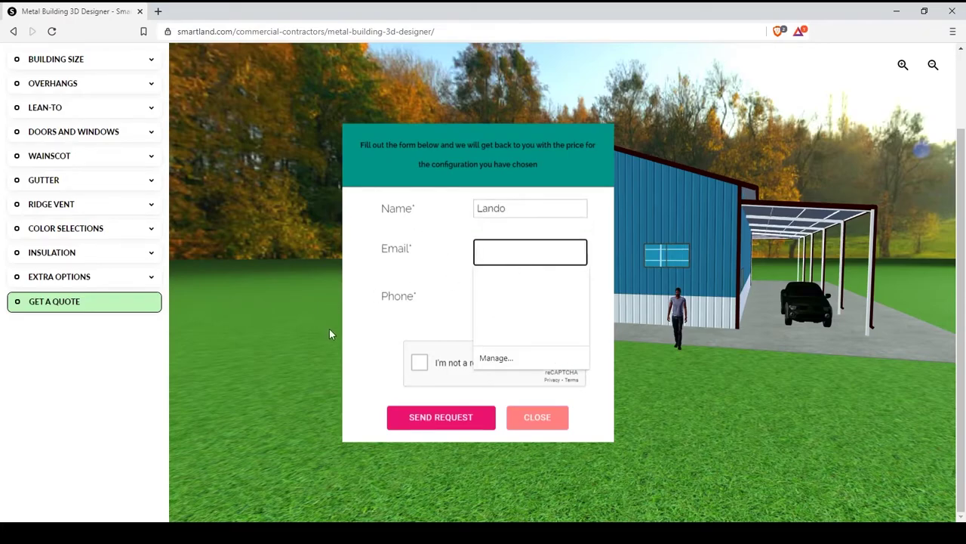
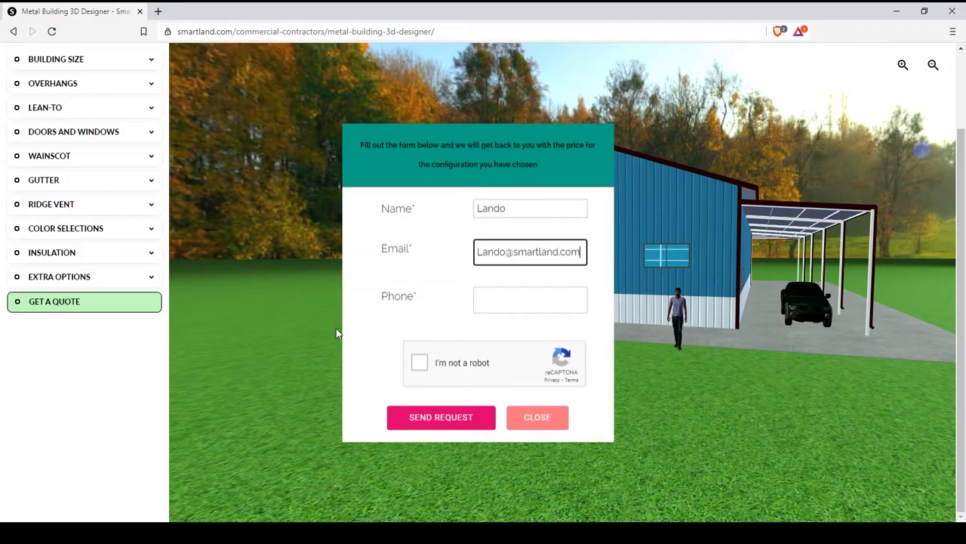
{"action": "left_click", "coordinate": [475, 307]}
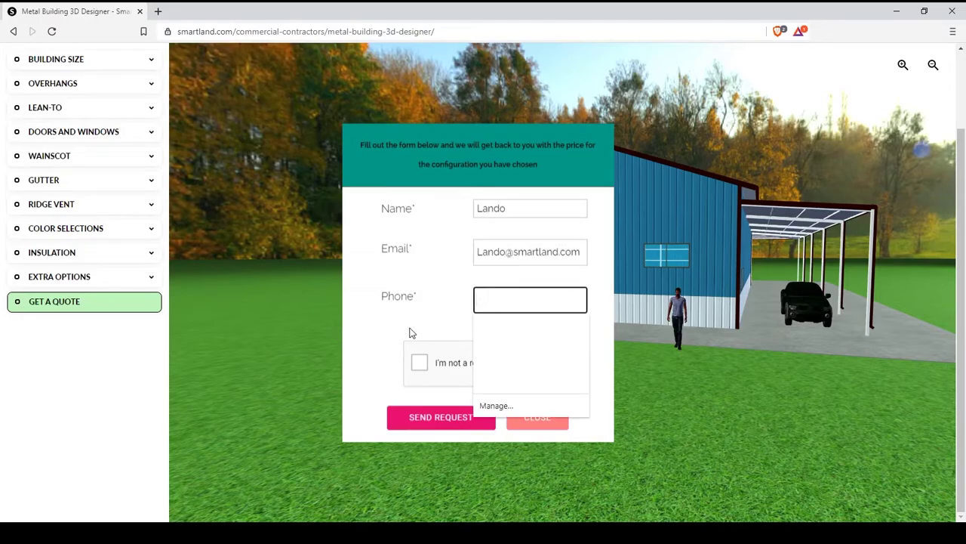
{"action": "type", "text": "8675-309"}
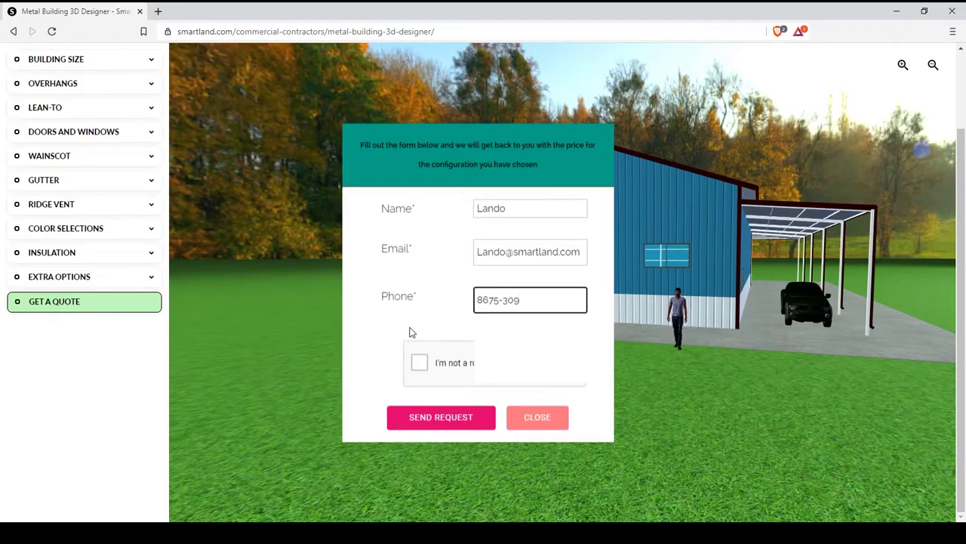
{"action": "left_click", "coordinate": [420, 363]}
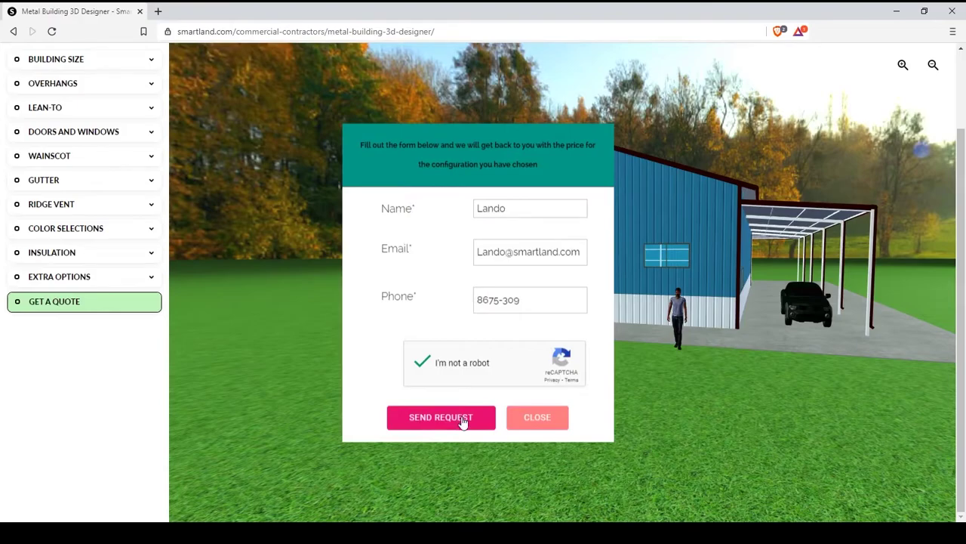
{"action": "left_click", "coordinate": [530, 427]}
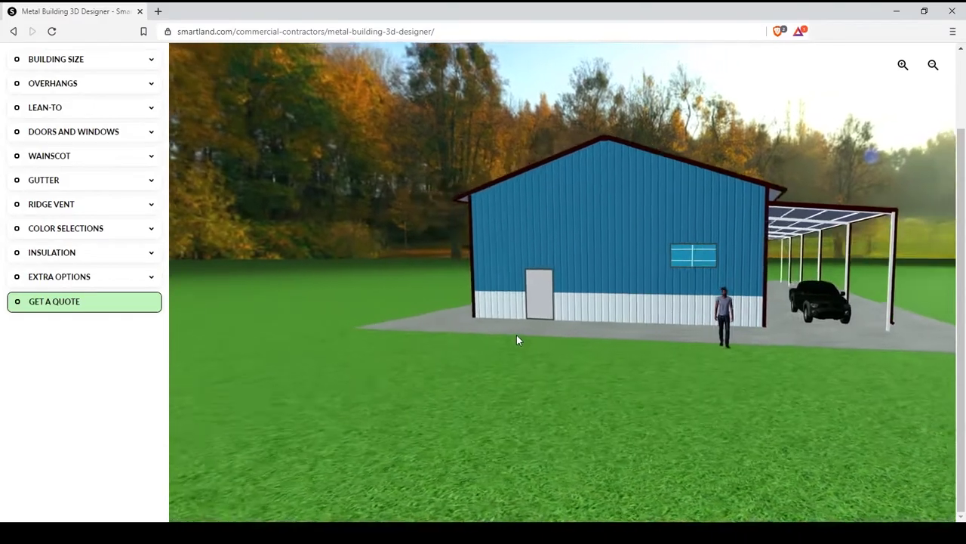